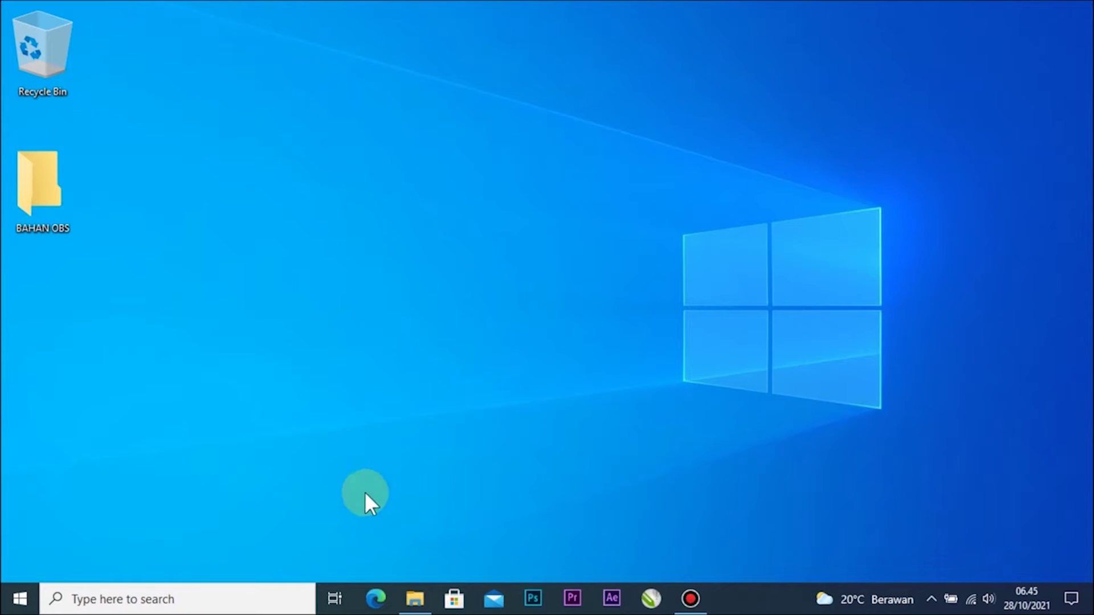
Open Google Chrome, search Google for "obs" and open the Open Broadcaster Software website.
click(11, 605)
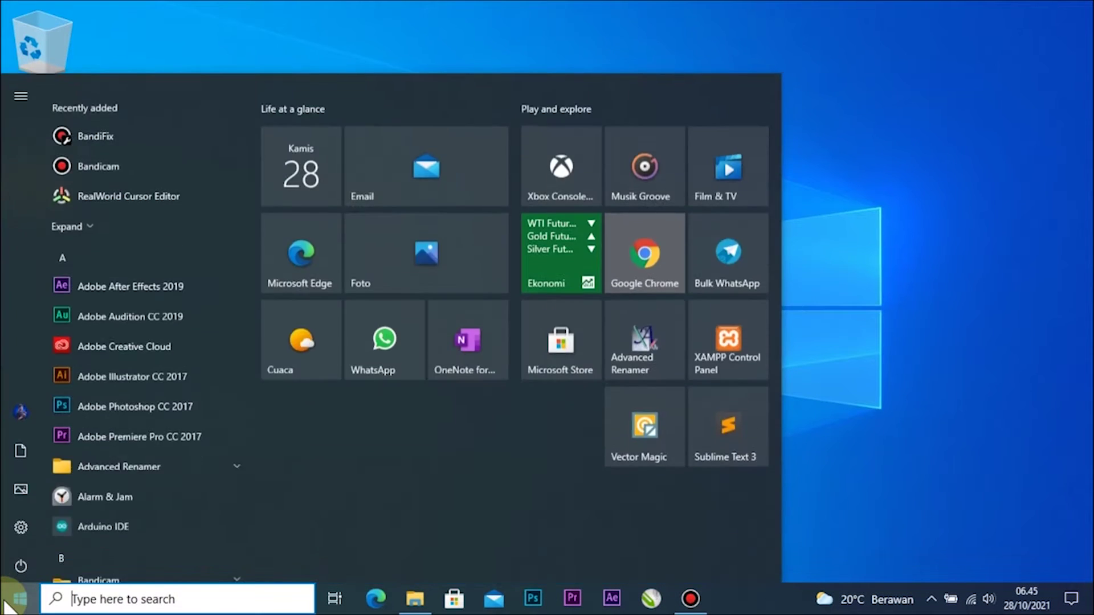
click(632, 244)
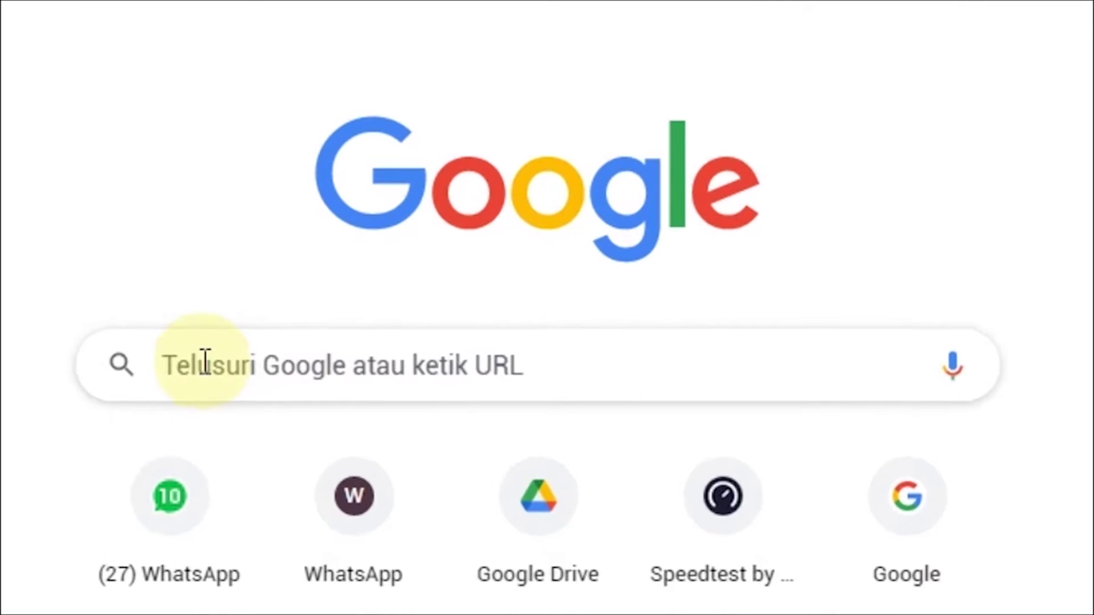
click(205, 362)
text(obs)
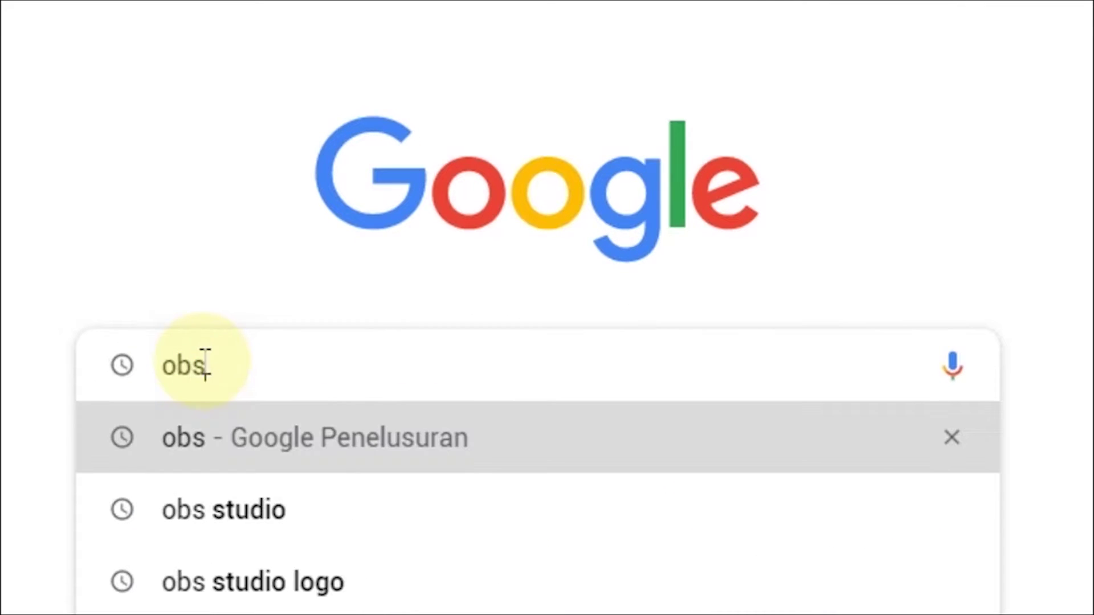
click(217, 437)
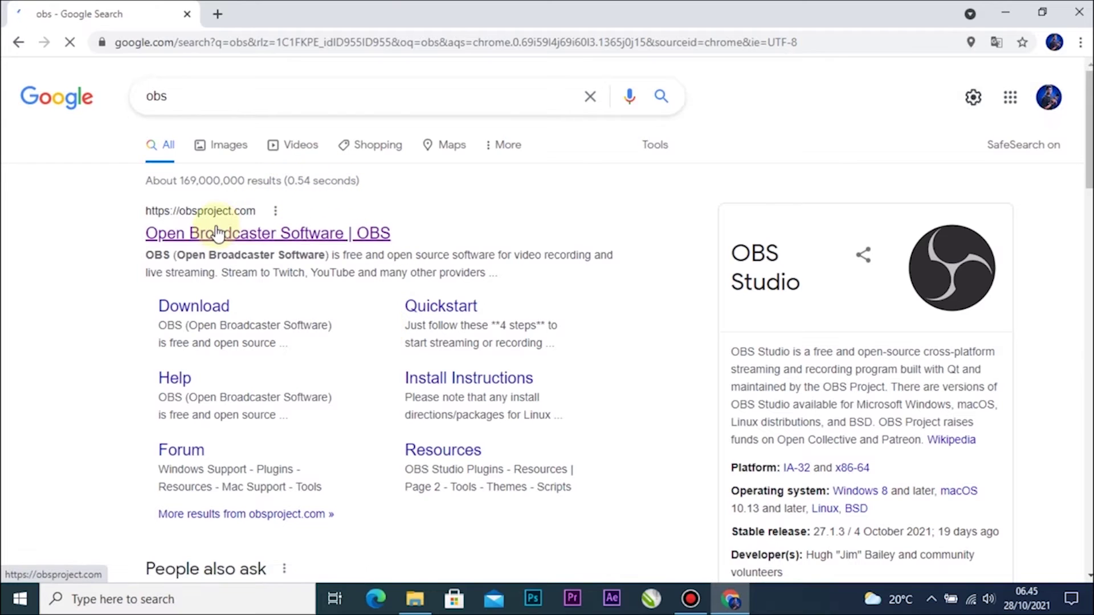
click(216, 233)
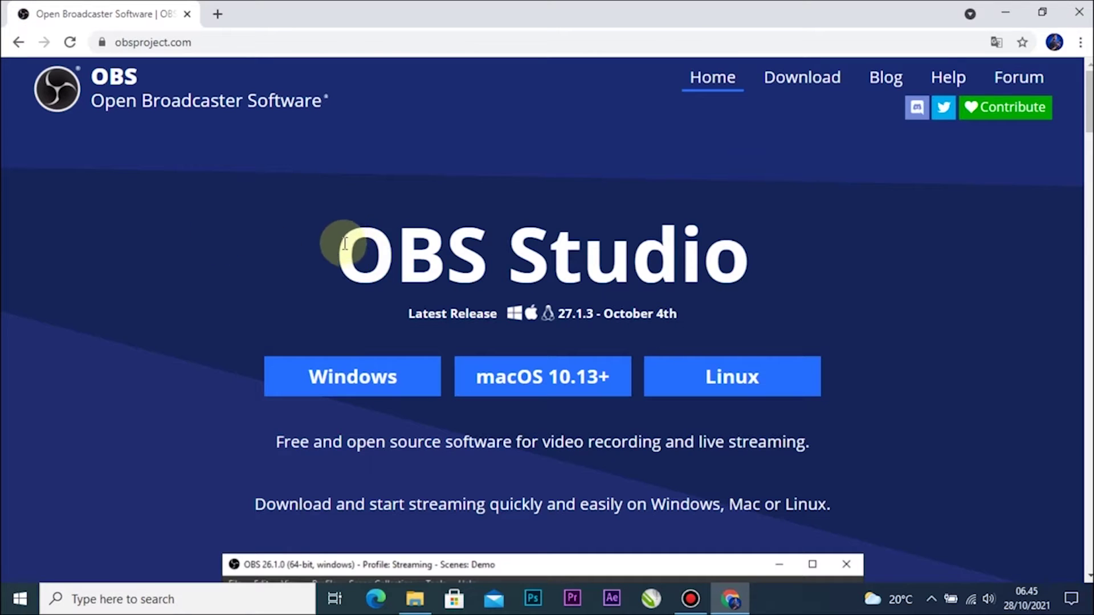
drag(345, 244, 766, 248)
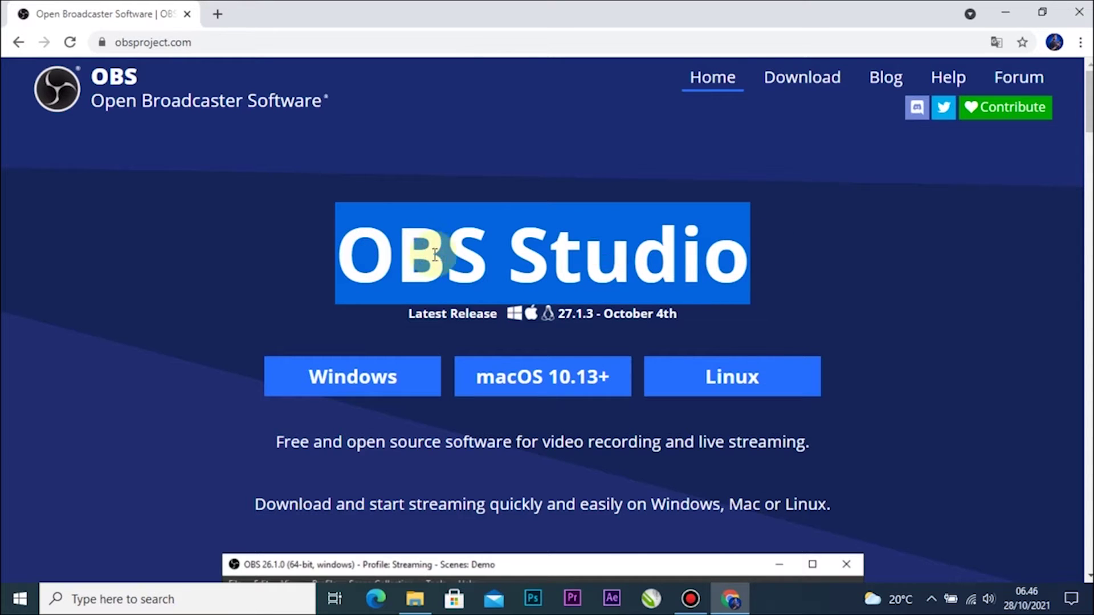
click(283, 264)
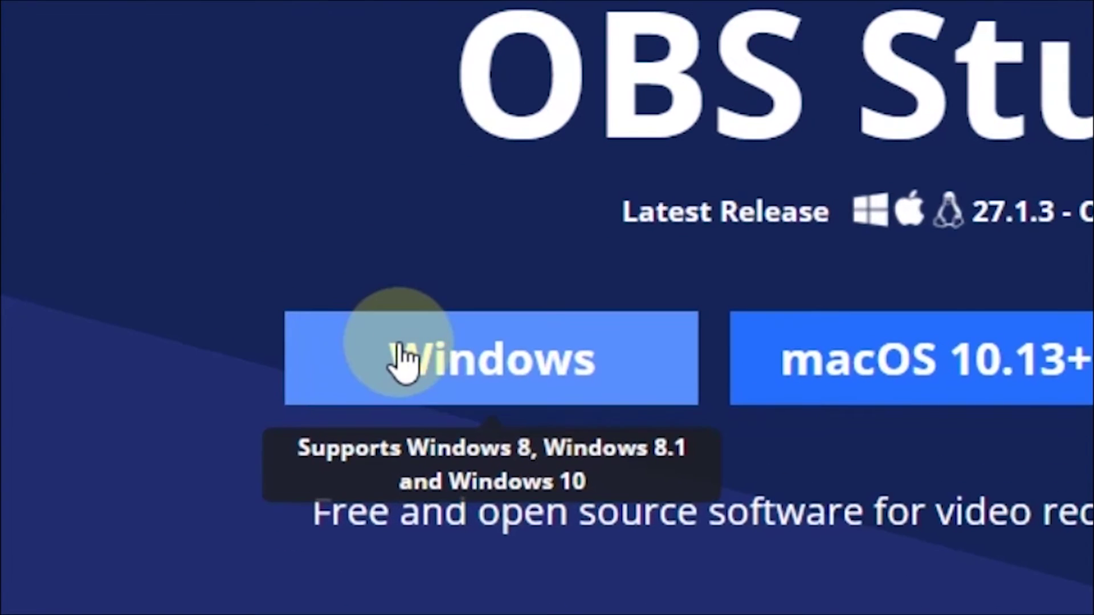
Download the Windows installer OBS-Studio-27.1.3-Full-Installer-x64 into the BAHAN OBS folder on the Desktop.
click(346, 367)
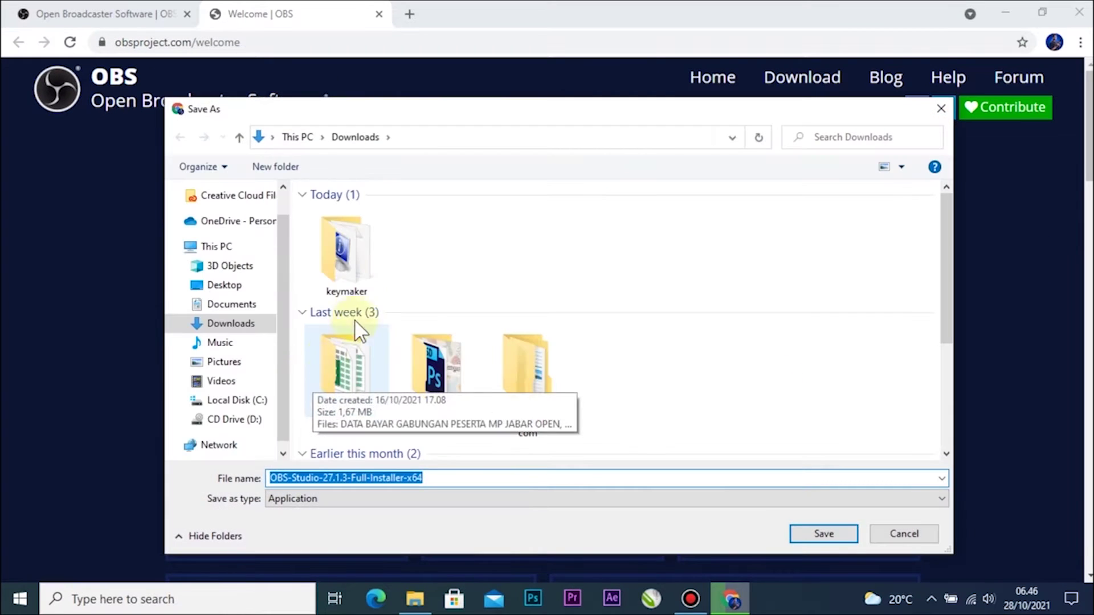
click(233, 291)
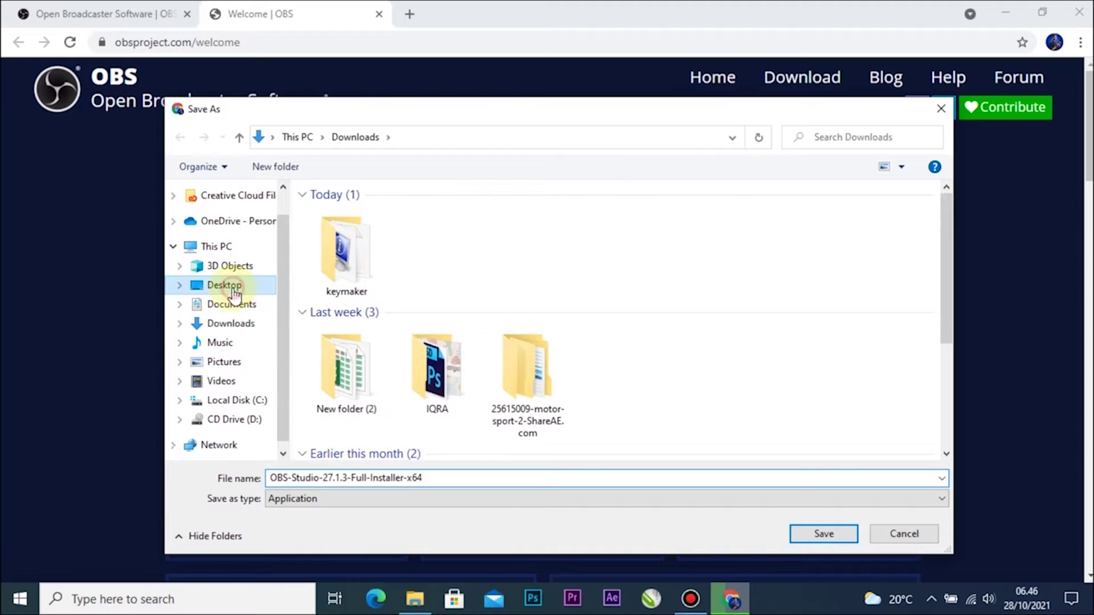
double_click(368, 215)
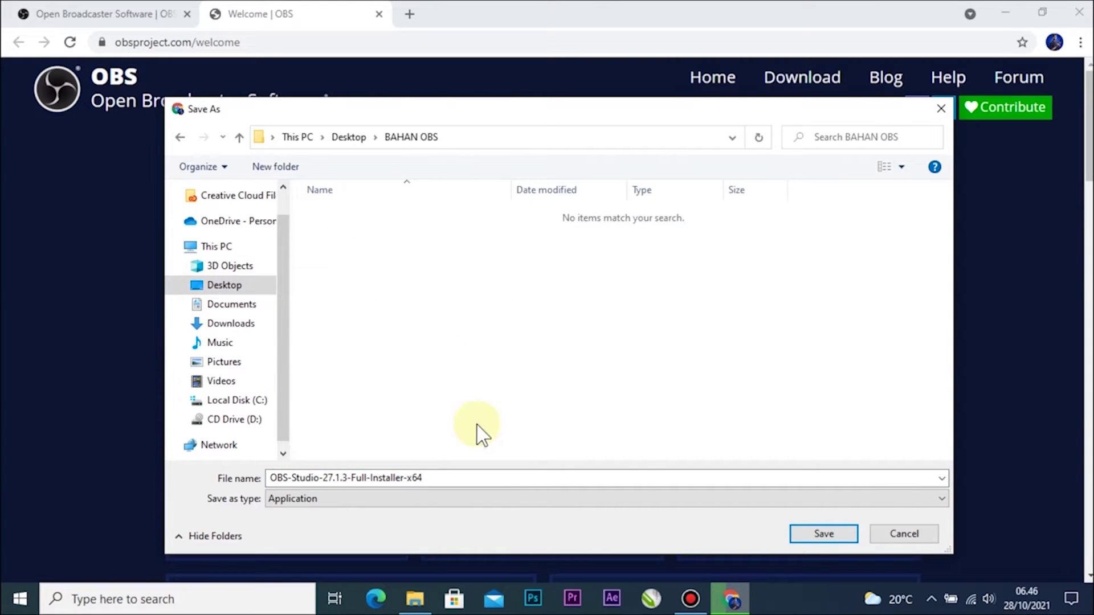
click(803, 527)
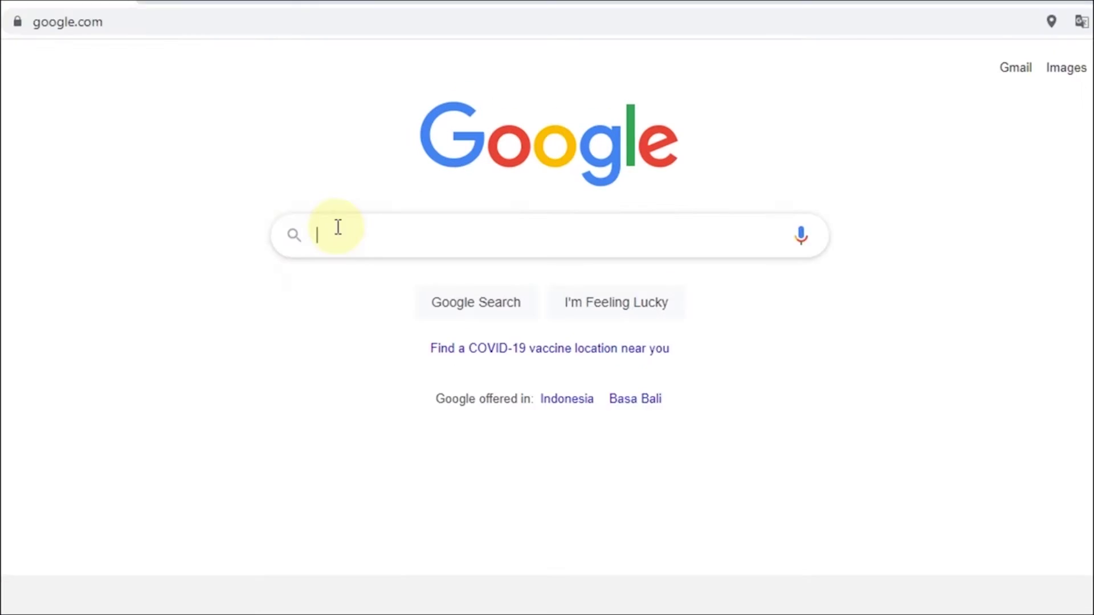
Search Google for "virtual cam obs" and open the OBS-VirtualCam plugin page on the OBS forums.
text(virtu)
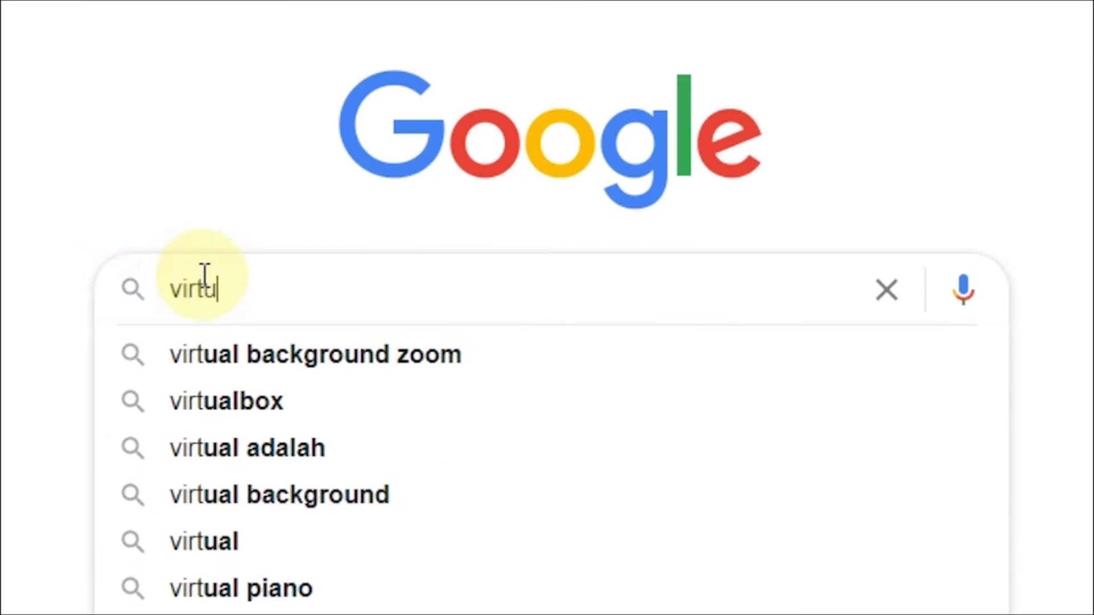
text(al cam)
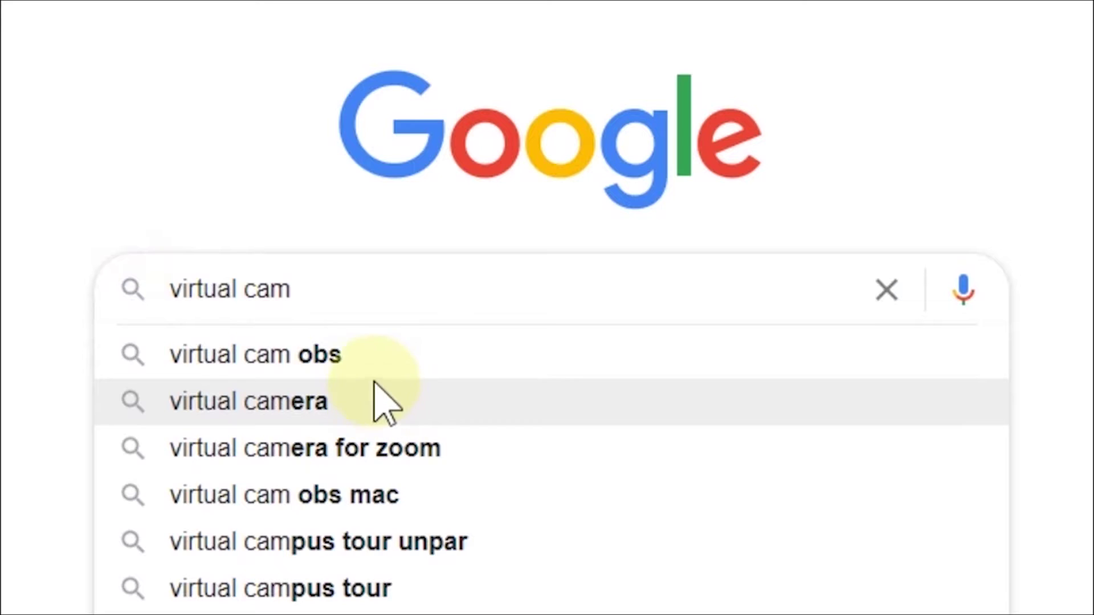
click(369, 358)
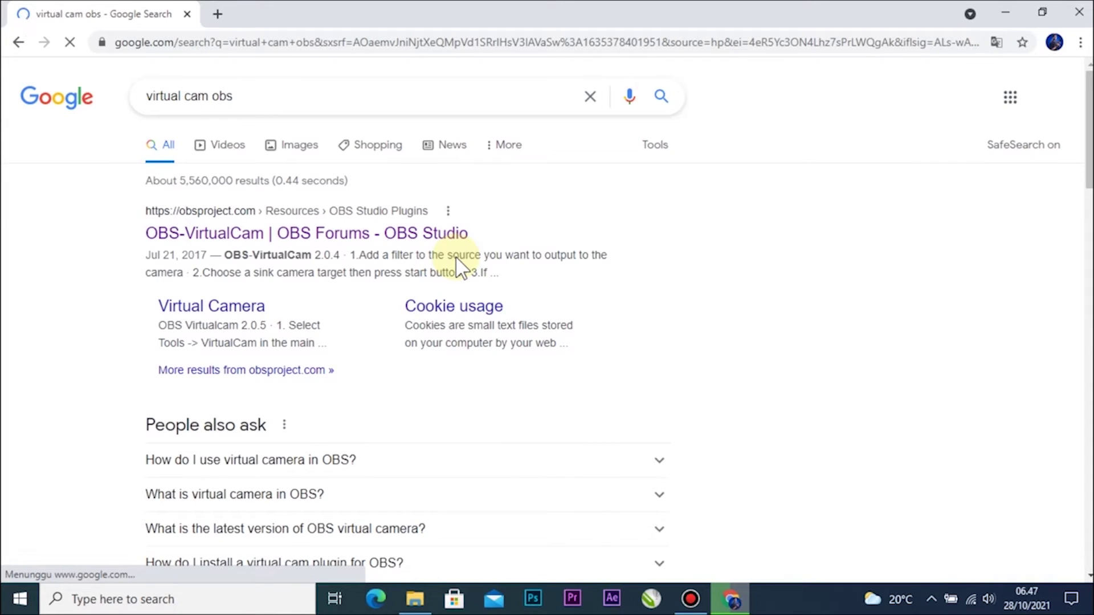
click(249, 236)
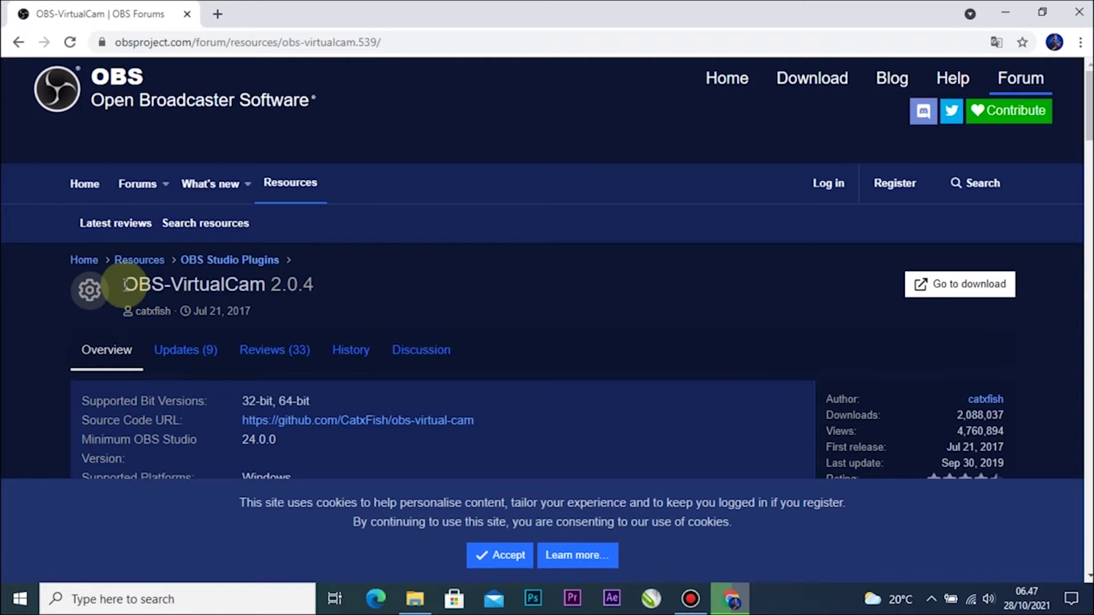
drag(123, 285, 340, 297)
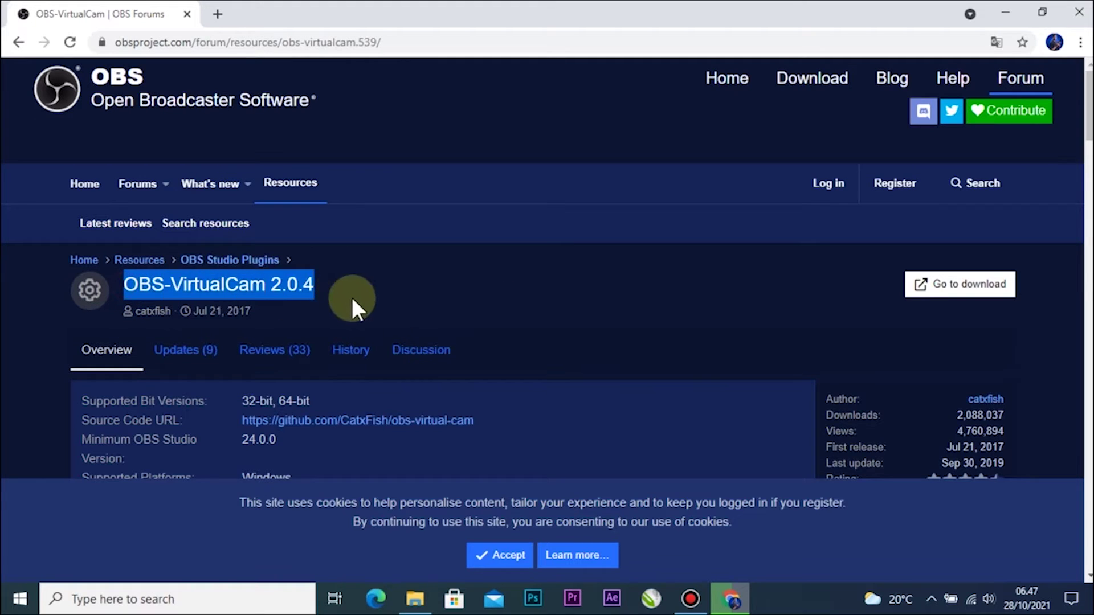
click(398, 295)
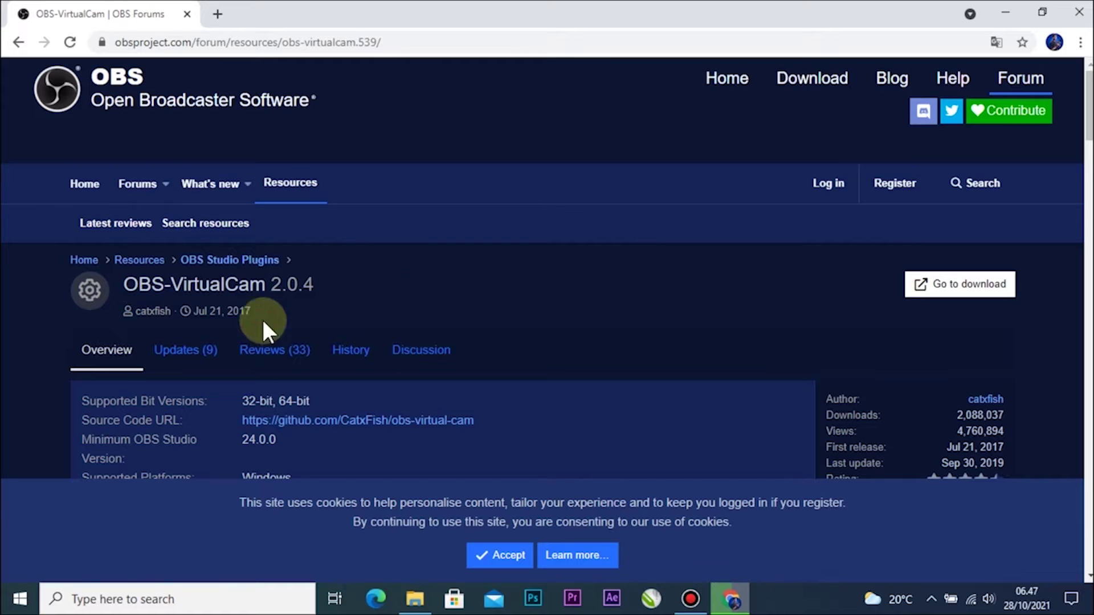
Review the plugin's update history and save the OBS-VirtualCam2.0.4-Installer file in the BAHAN OBS folder.
click(179, 350)
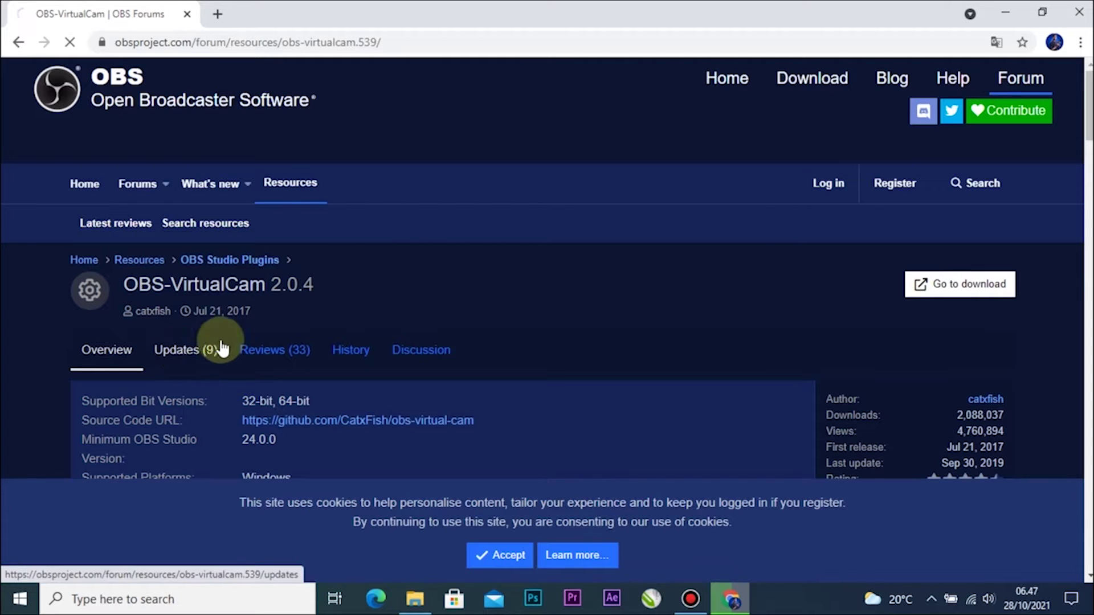
scroll(347, 291, down, 3)
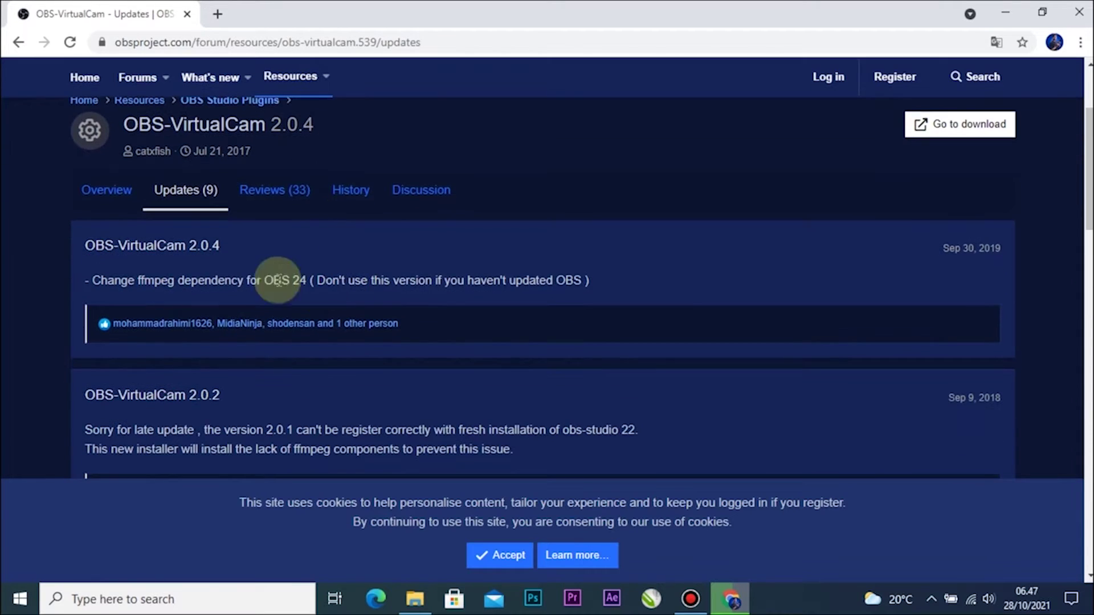
scroll(194, 304, down, 1)
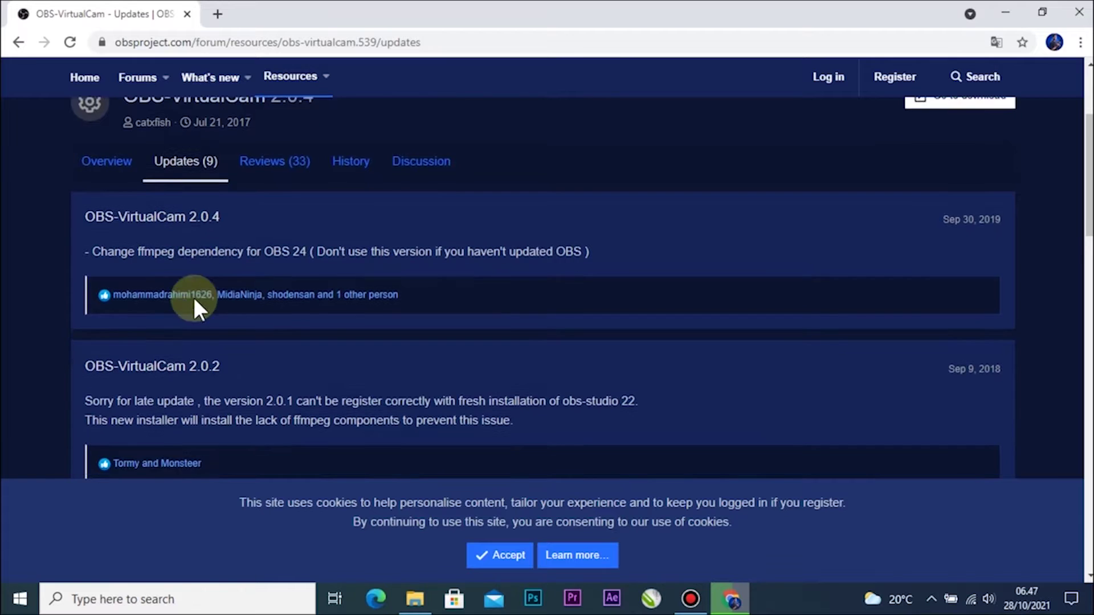
scroll(193, 299, down, 5)
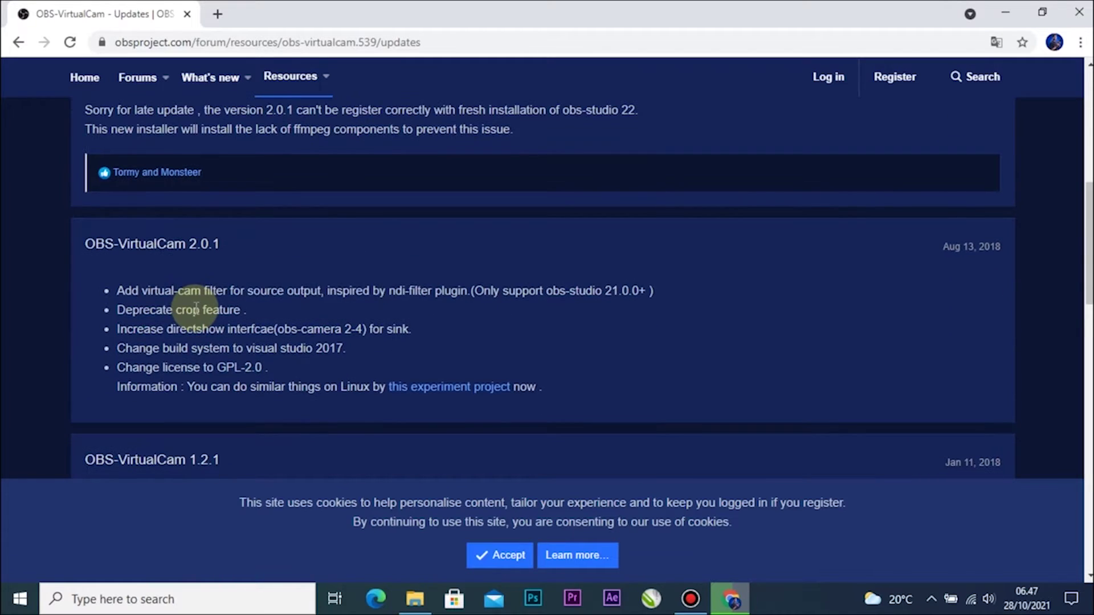
scroll(195, 308, down, 4)
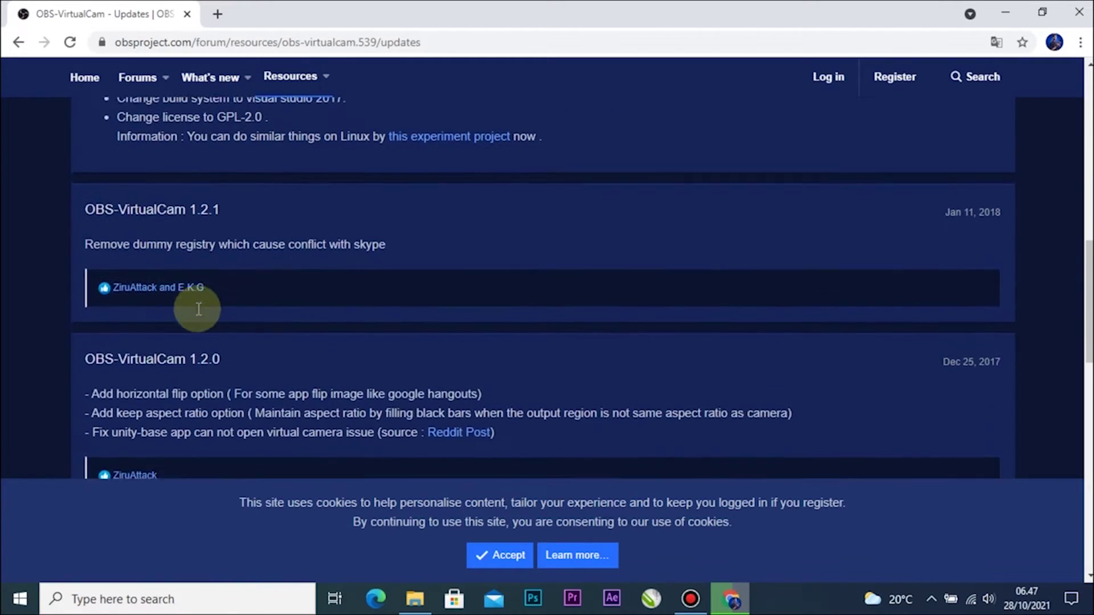
scroll(196, 307, down, 2)
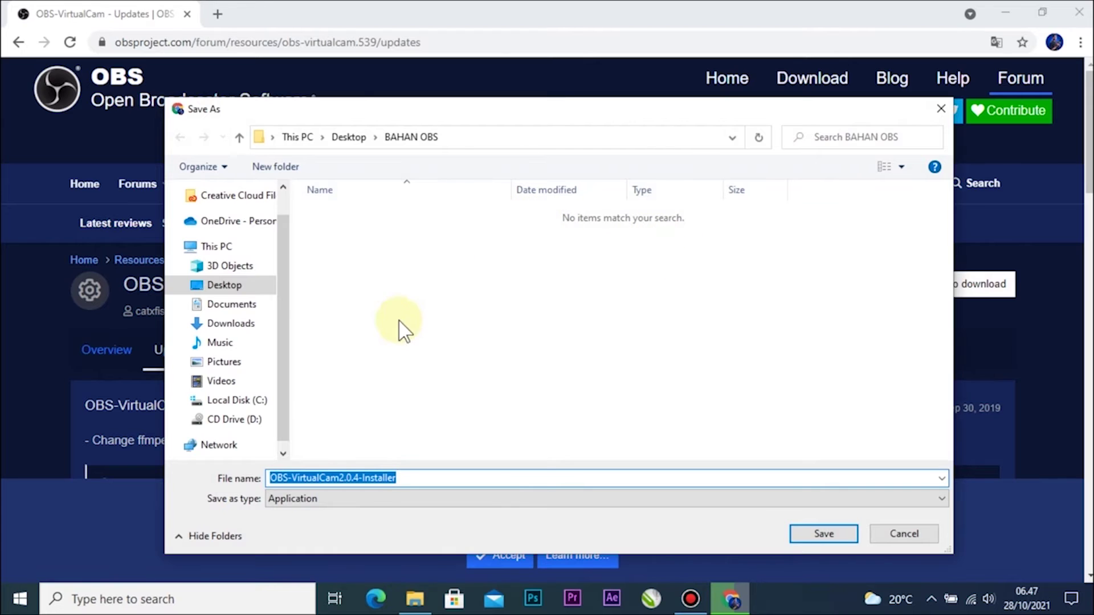
click(826, 537)
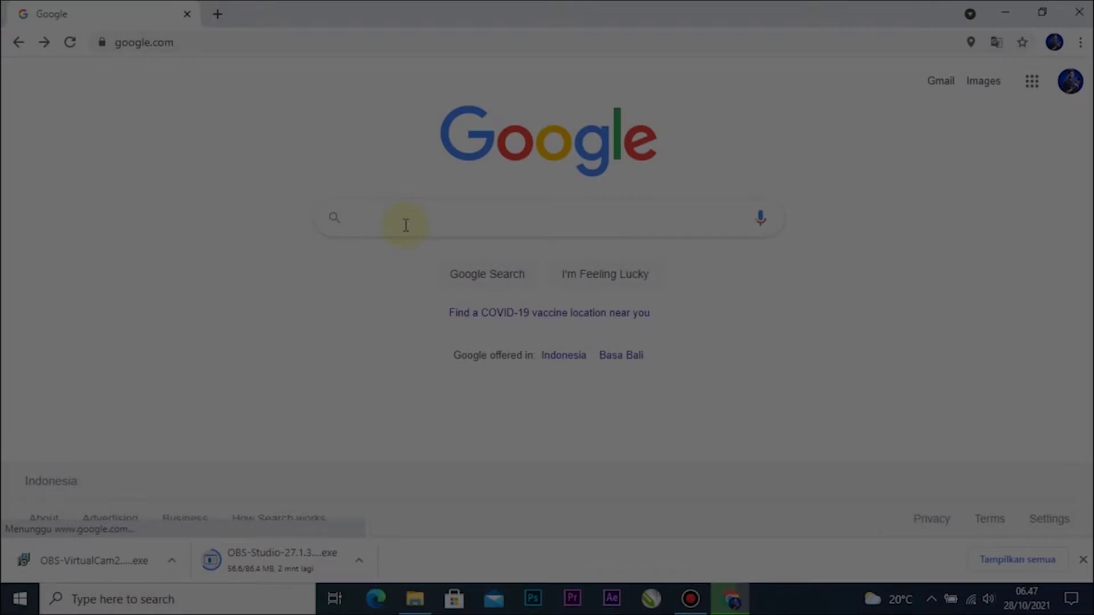
Search Google for "virtual audio cable" and open the Virtual Audio Cable (VAC) website.
click(405, 220)
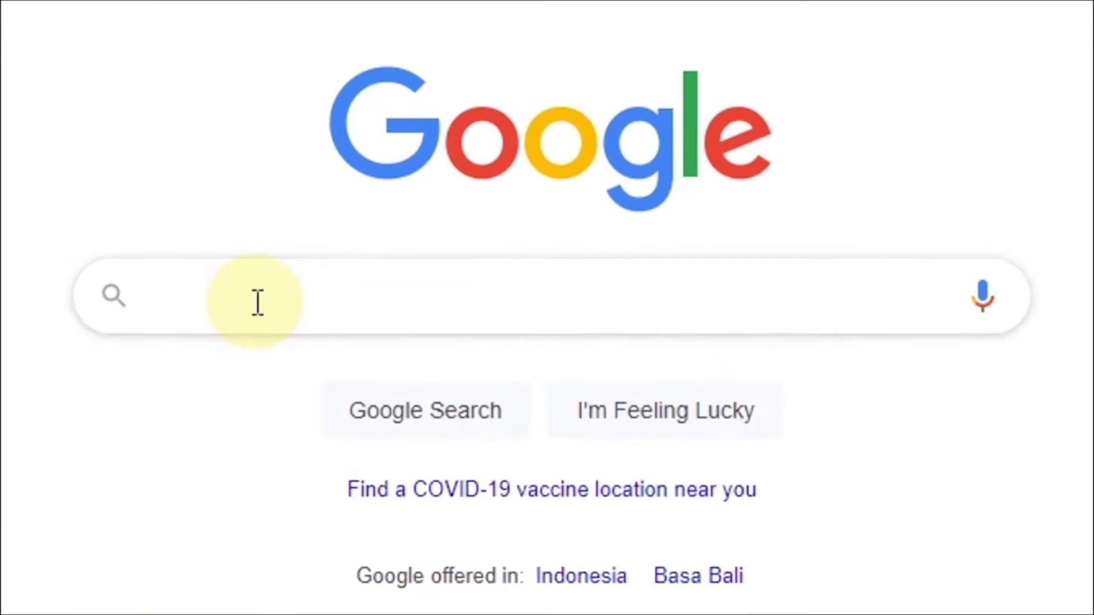
text(vir)
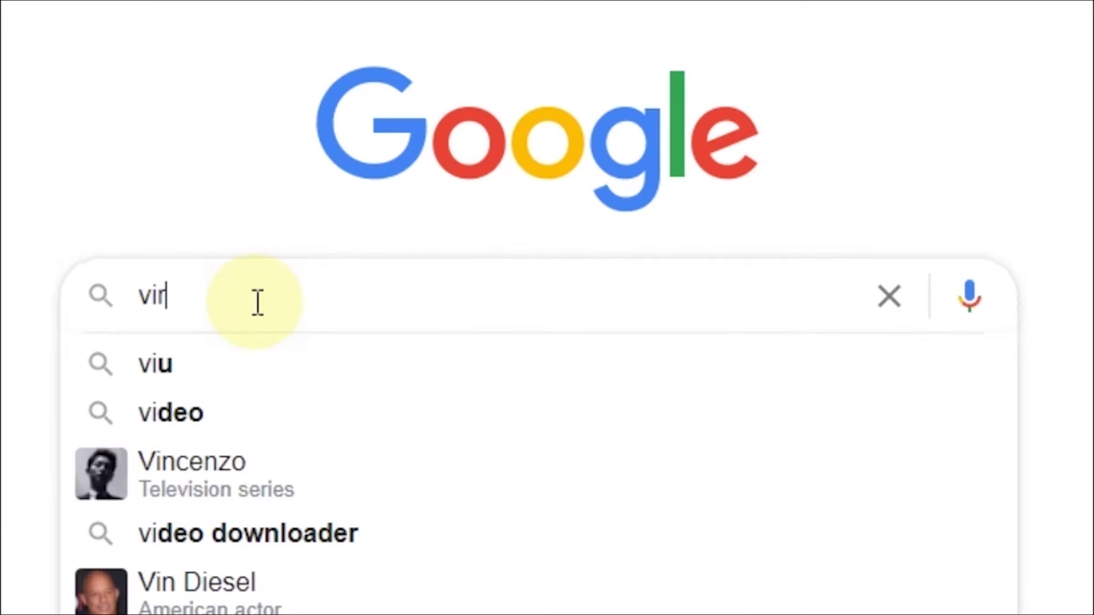
text(tual audio)
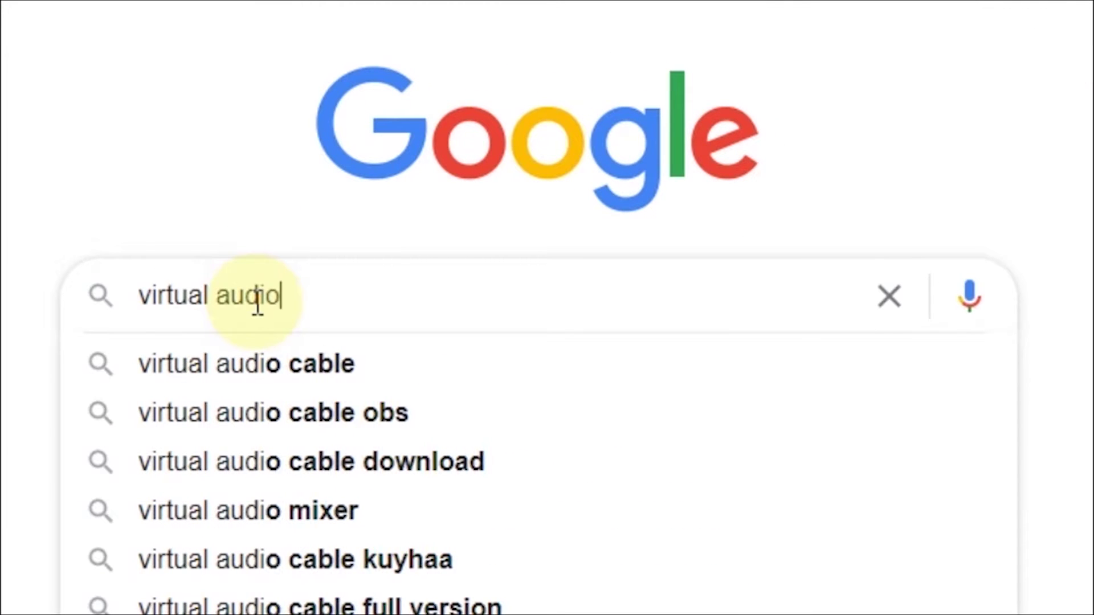
click(326, 358)
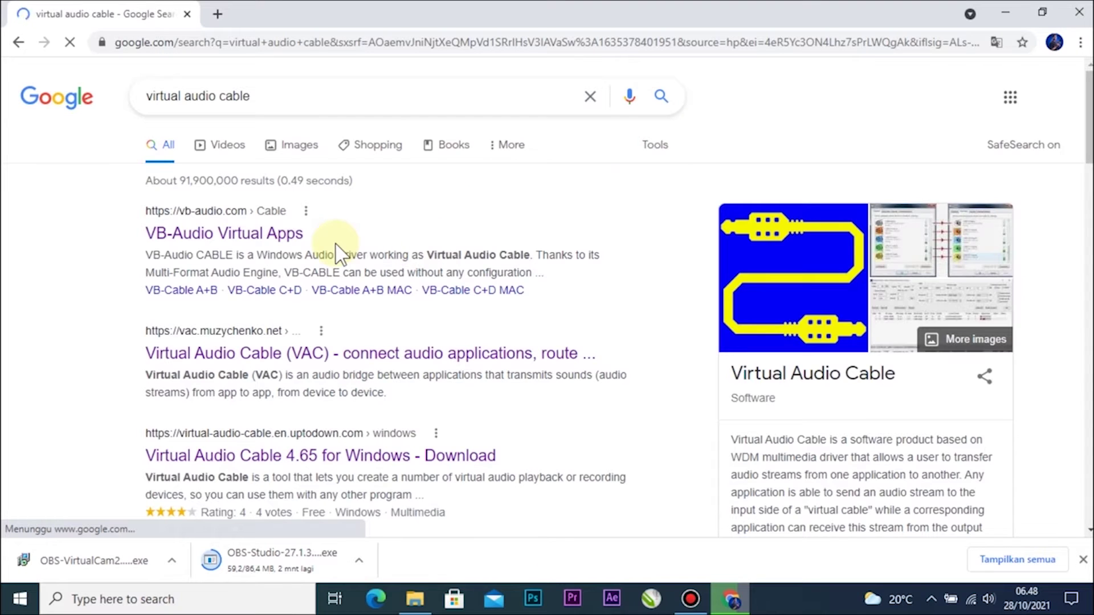
click(250, 364)
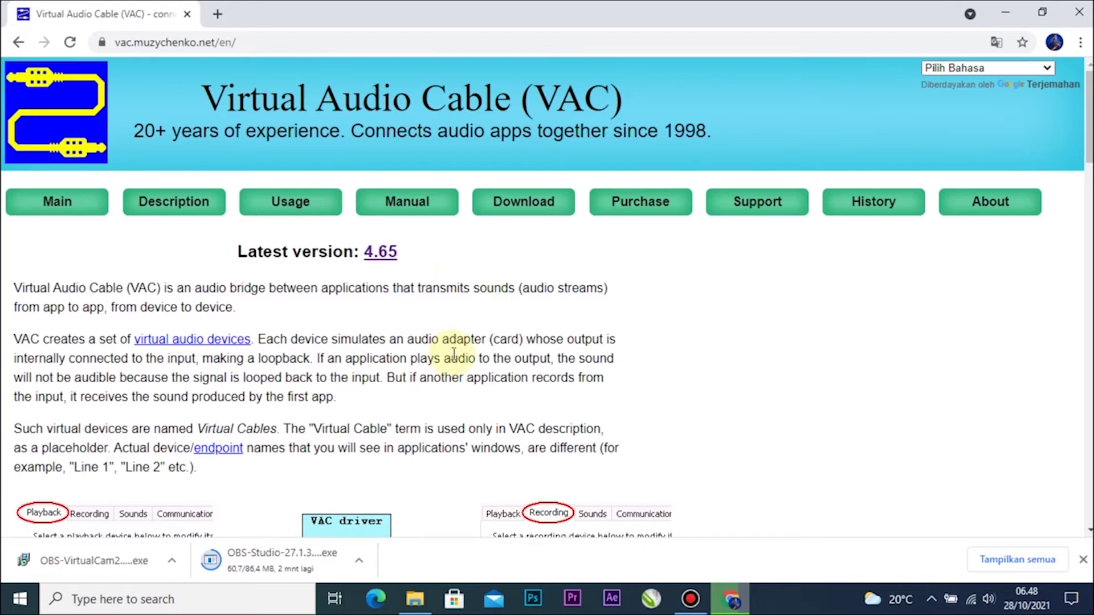
drag(201, 100, 641, 87)
click(543, 278)
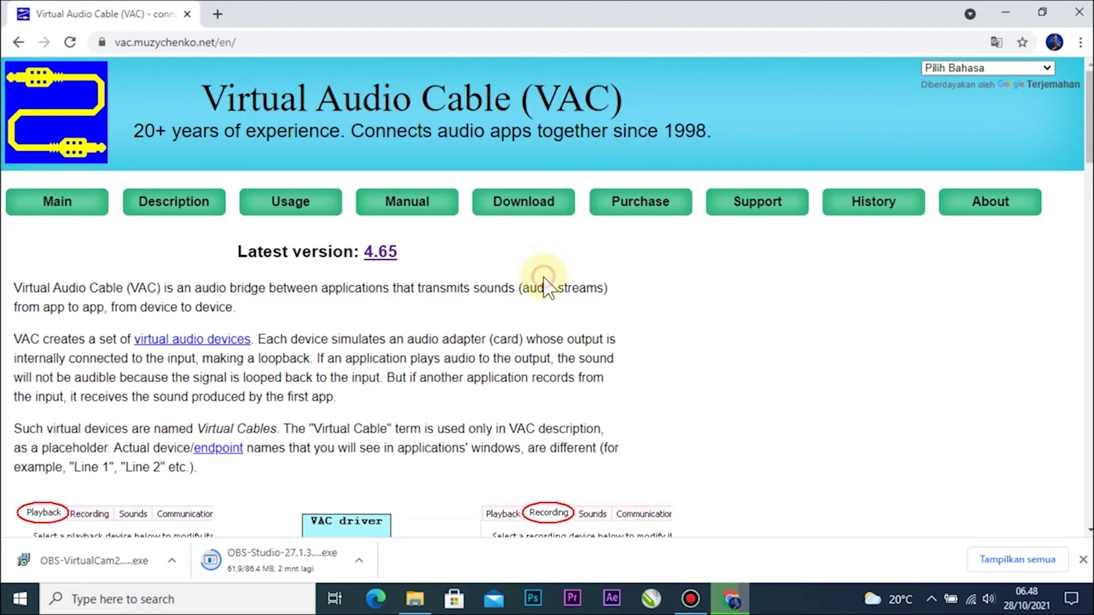
Download the VAC 4.65 trial as a ZIP archive named vac465 into the BAHAN OBS folder.
click(524, 208)
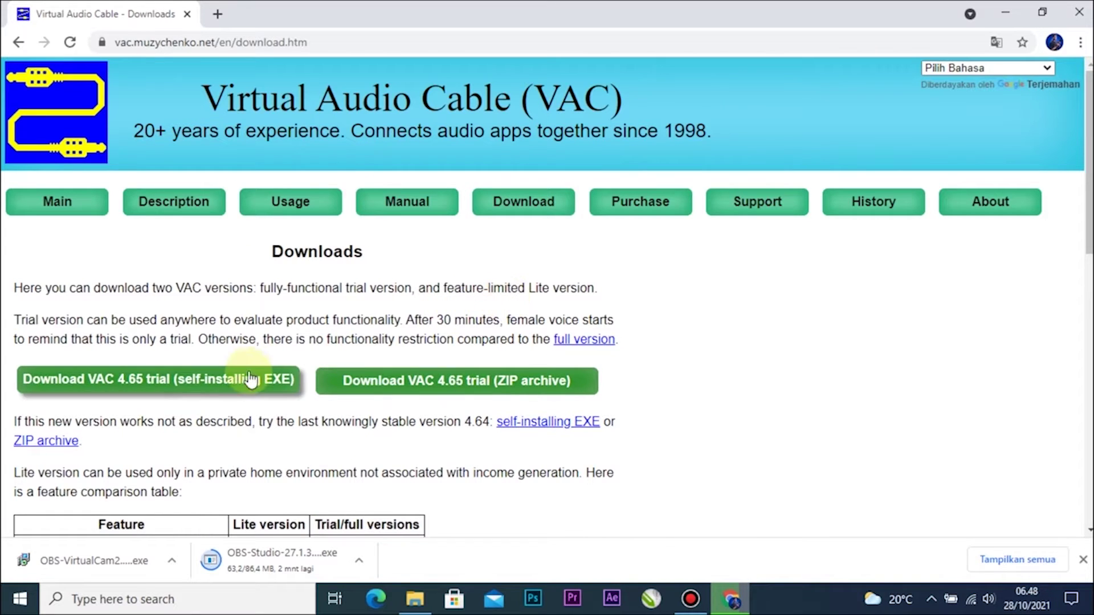
click(423, 391)
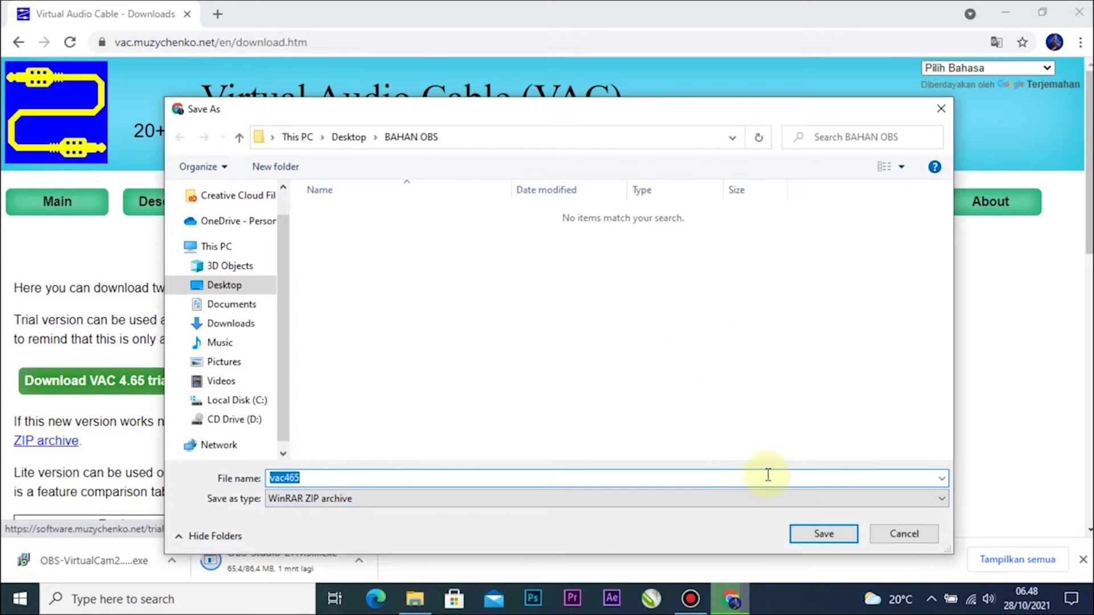
click(829, 532)
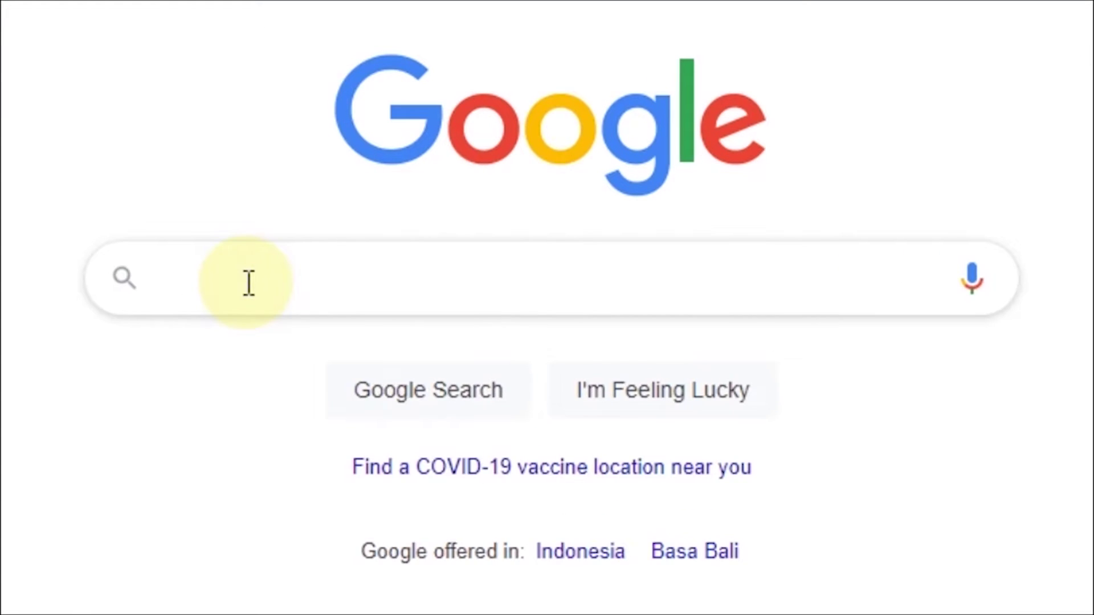
Search Google for "vb audio cable" and open the VB-Audio Virtual Apps page on vb-audio.com.
text(v)
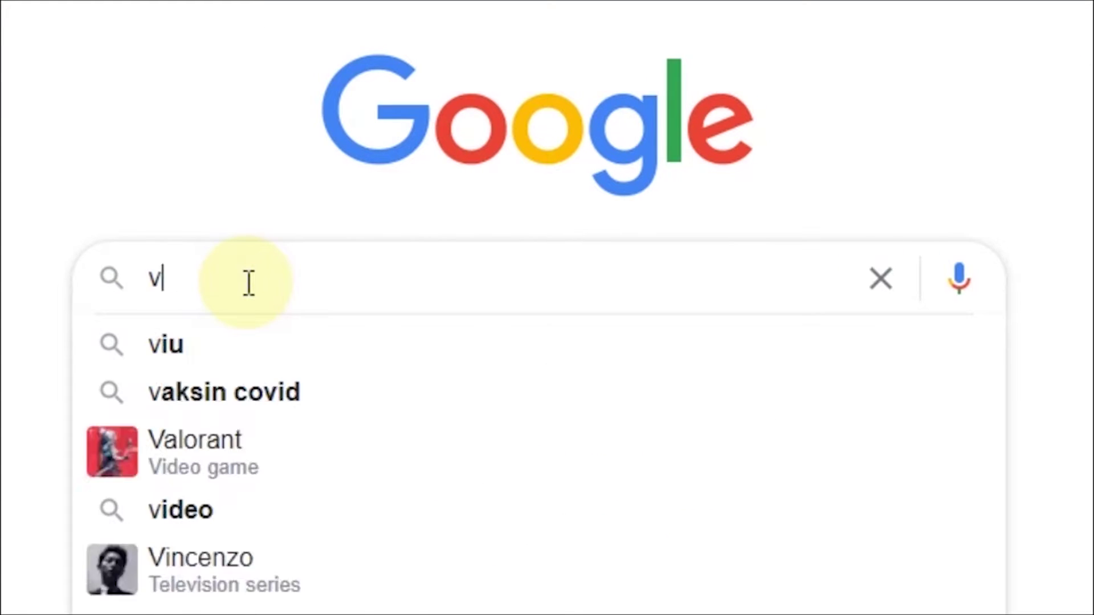
text(b audio cabl)
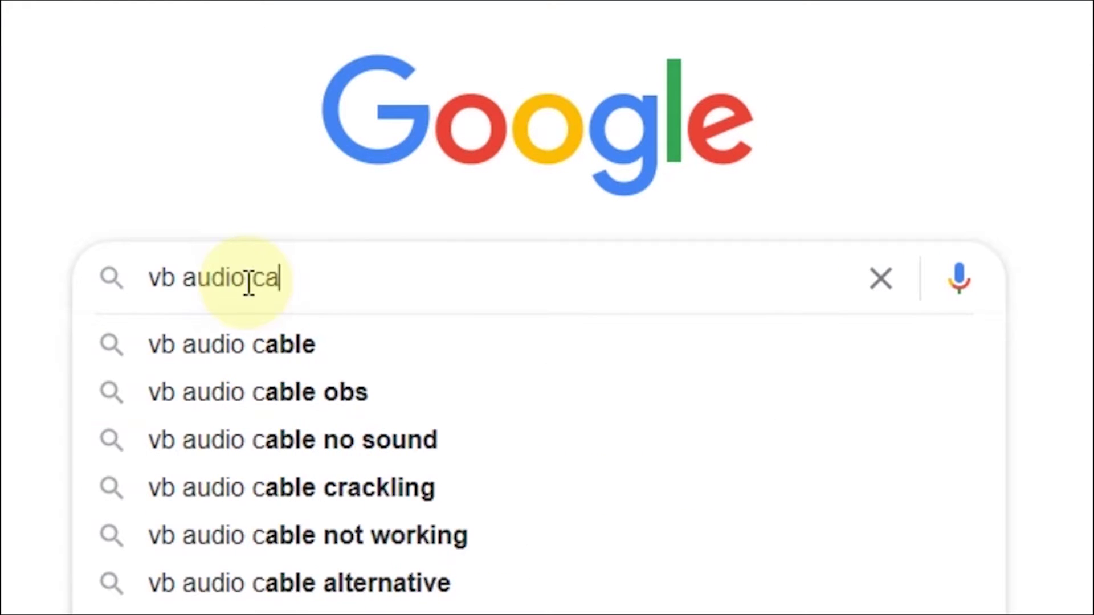
text(e)
click(342, 357)
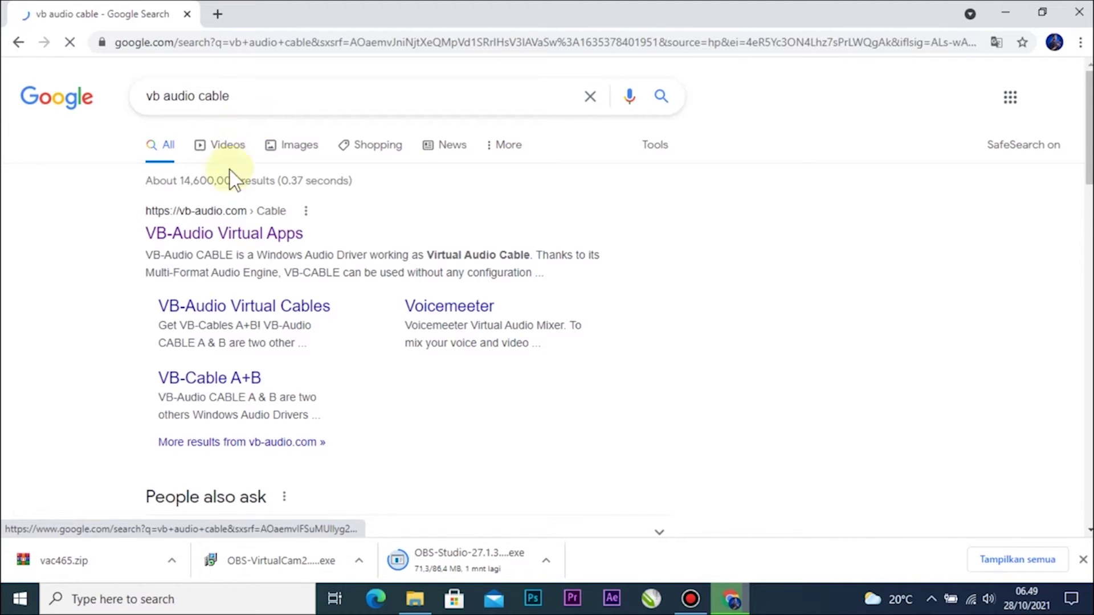
click(216, 234)
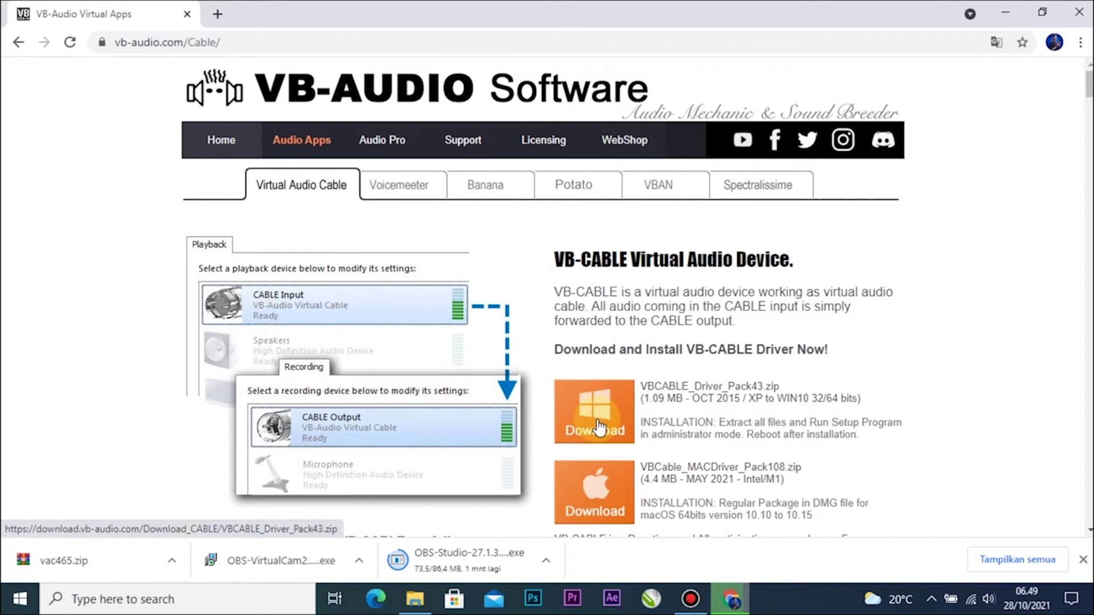
Download the Windows version of VB-CABLE as VBCABLE_Driver_Pack43 into the BAHAN OBS folder.
drag(556, 259, 804, 260)
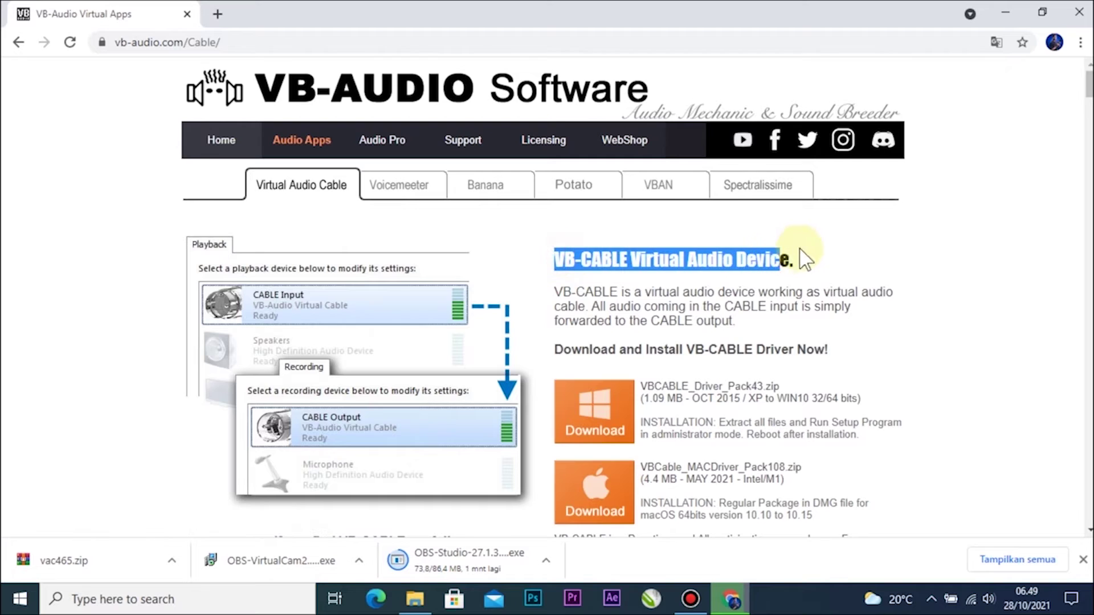
click(707, 256)
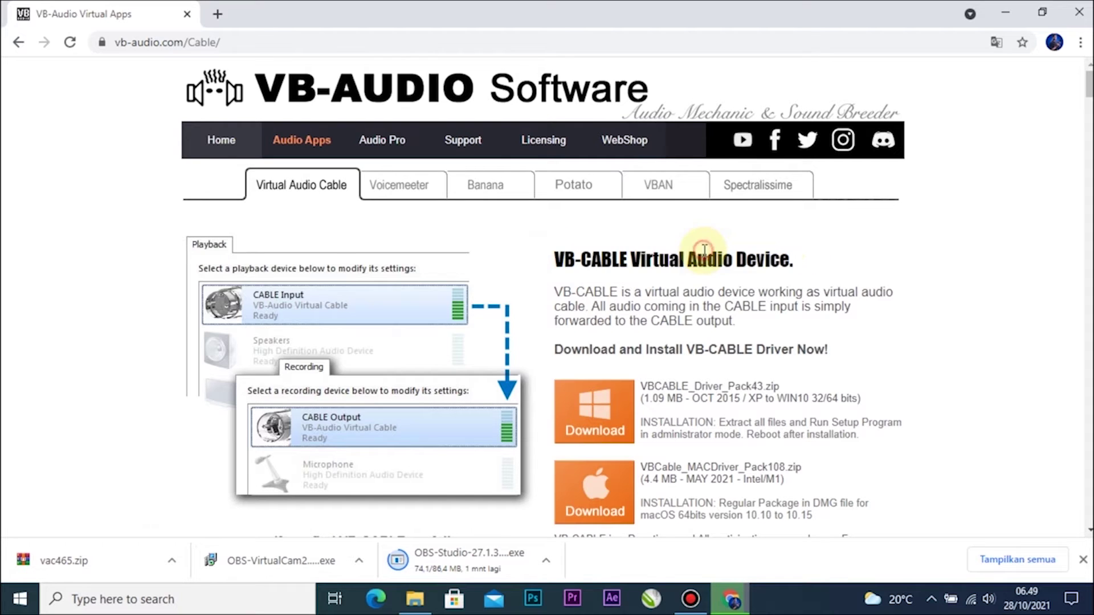
click(592, 416)
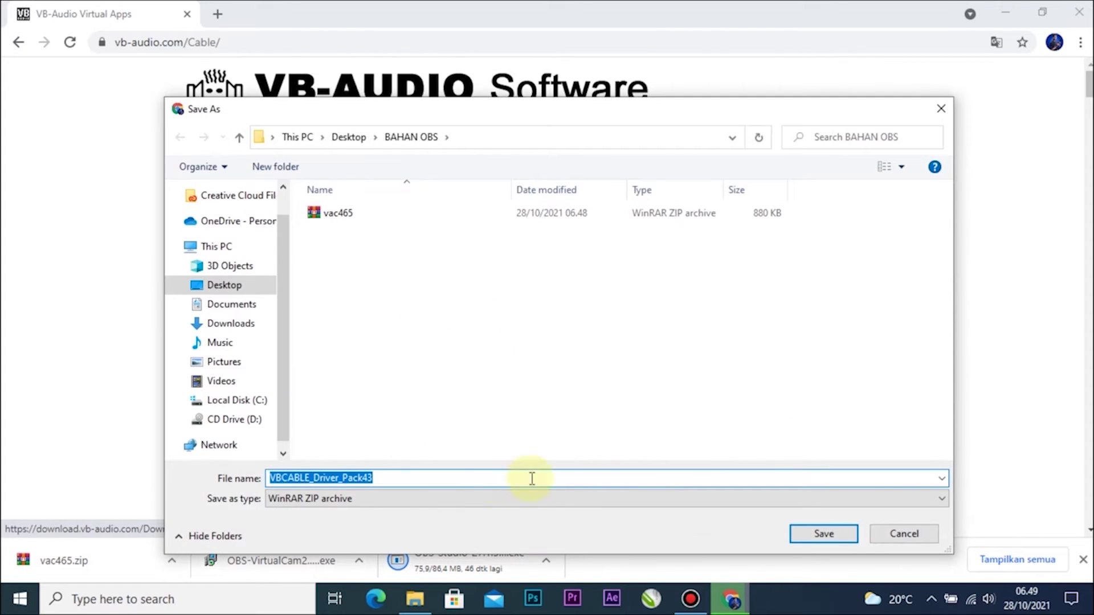
click(806, 525)
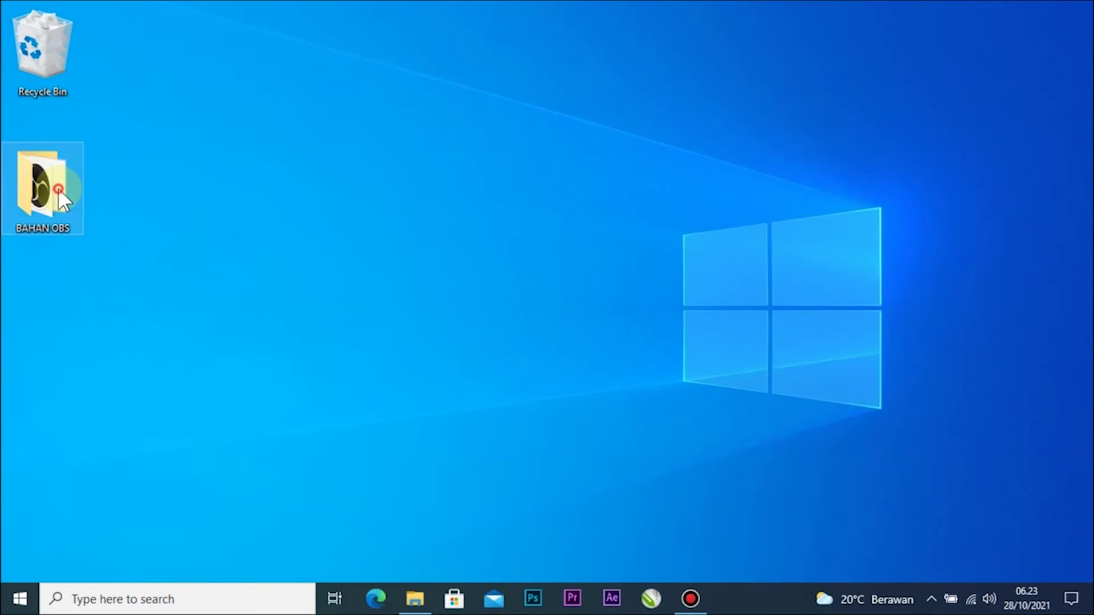
Open the BAHAN OBS folder on the desktop and check the downloaded installers and ZIP archives.
double_click(58, 188)
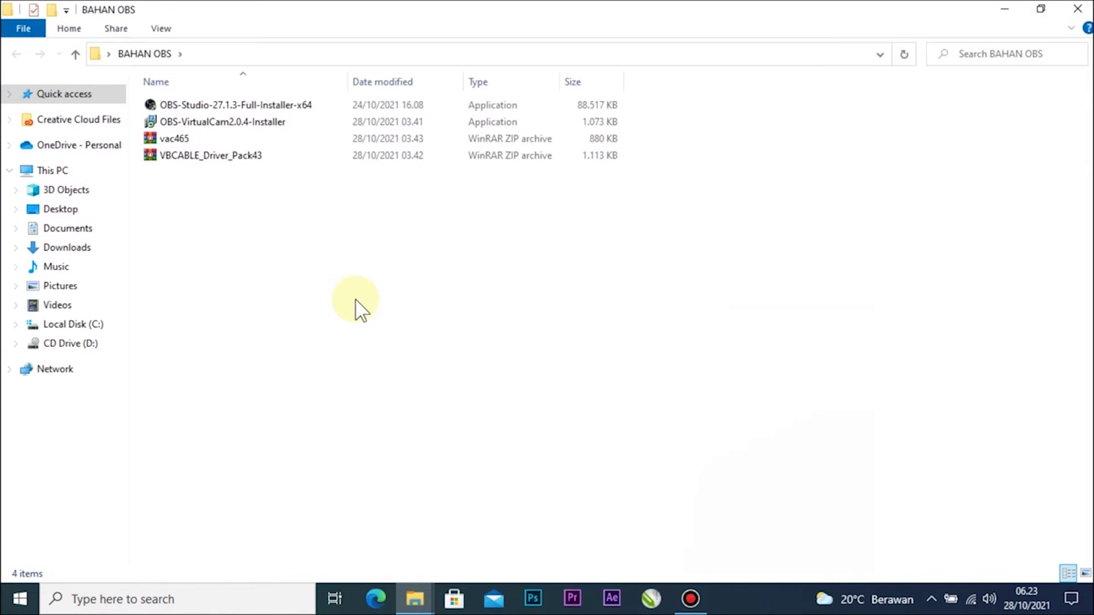
click(215, 106)
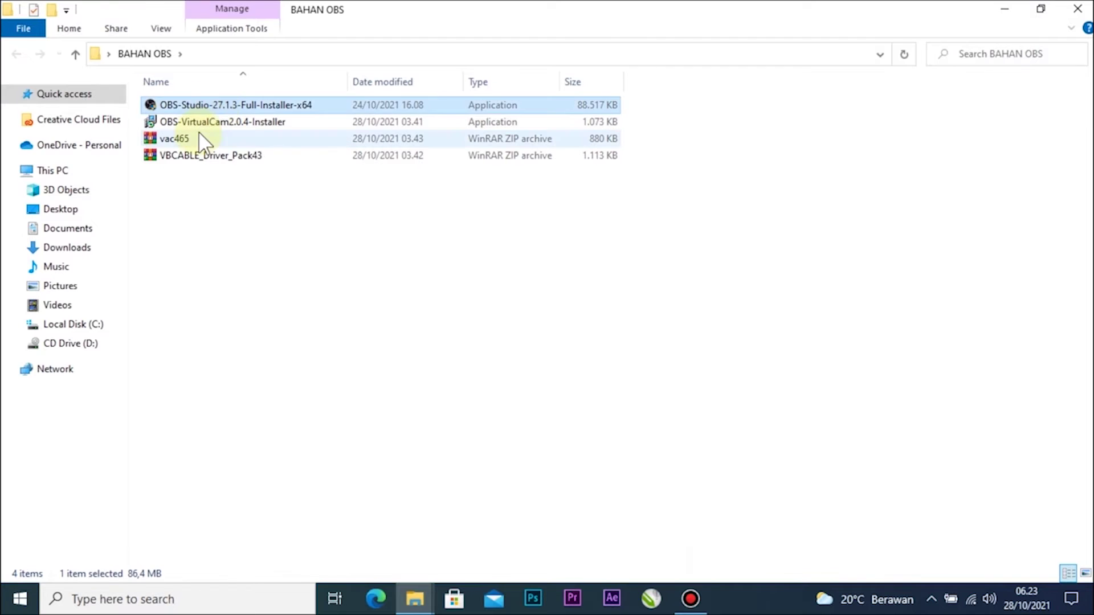
click(200, 123)
click(186, 139)
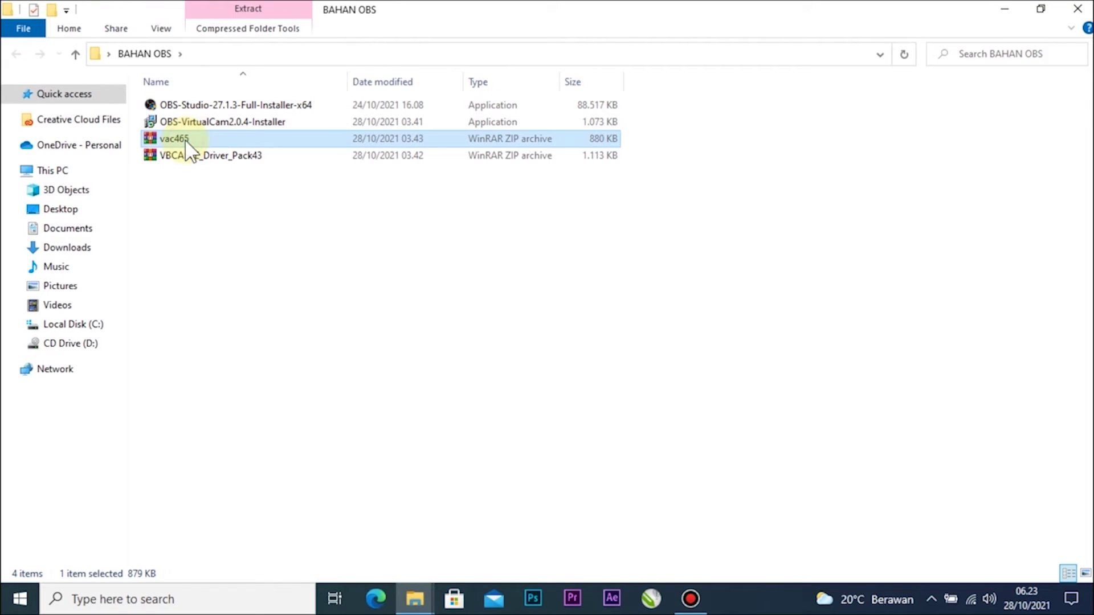
click(183, 155)
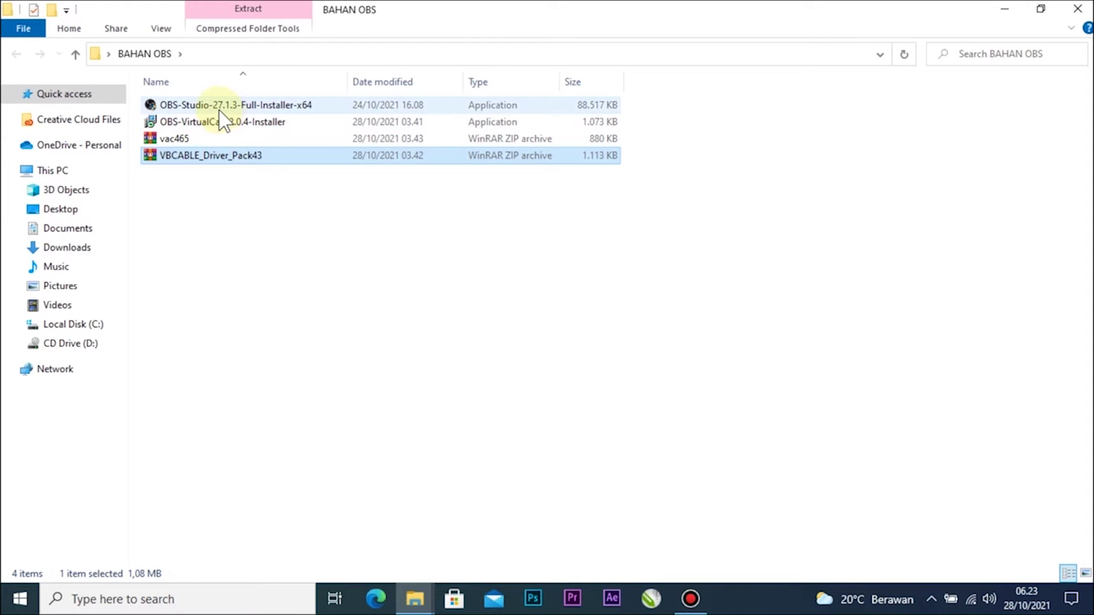
Install OBS Studio from OBS-Studio-27.1.3-Full-Installer-x64 with the default options and launch it when setup finishes.
click(190, 102)
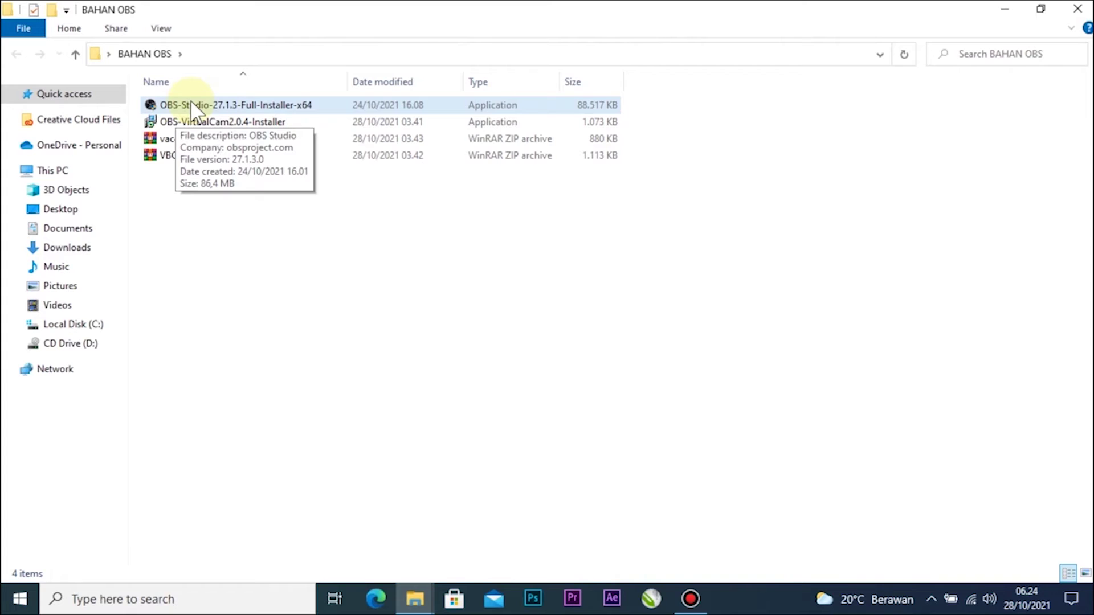
double_click(190, 103)
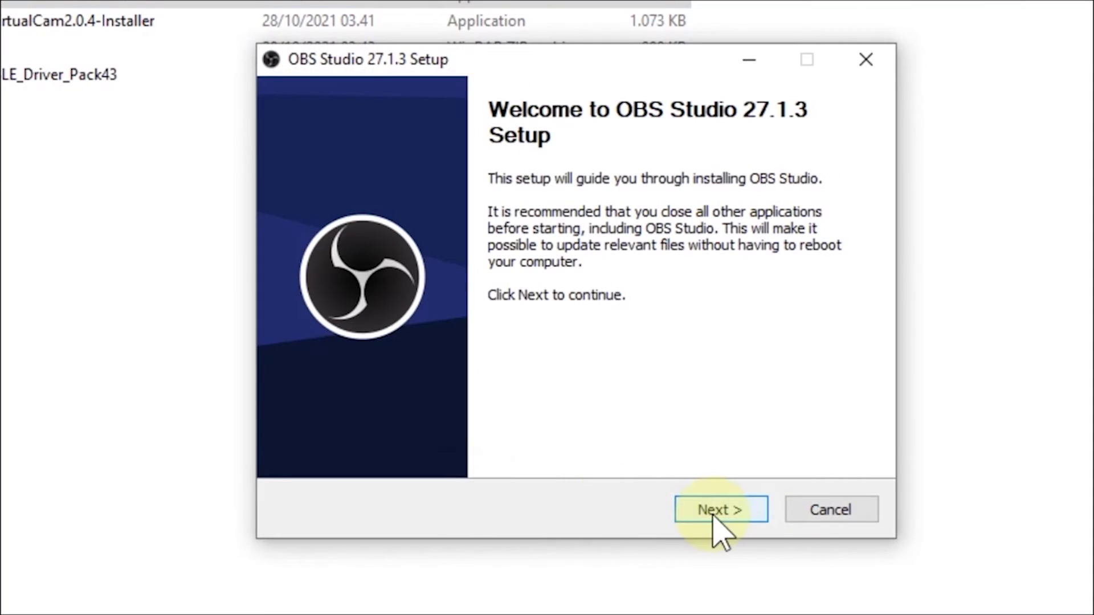
click(719, 508)
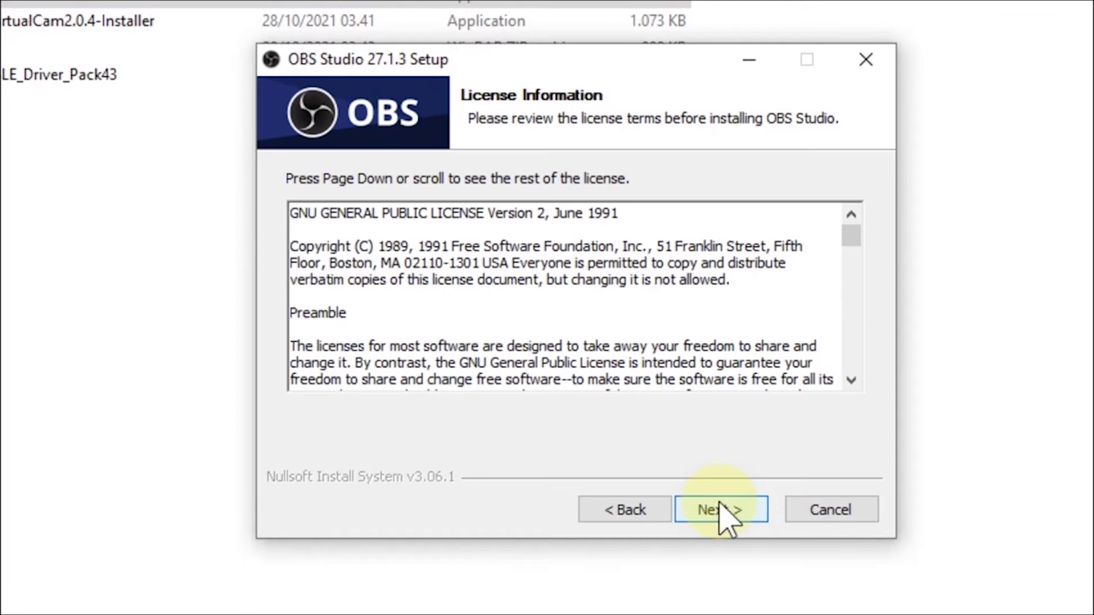
click(719, 508)
click(721, 509)
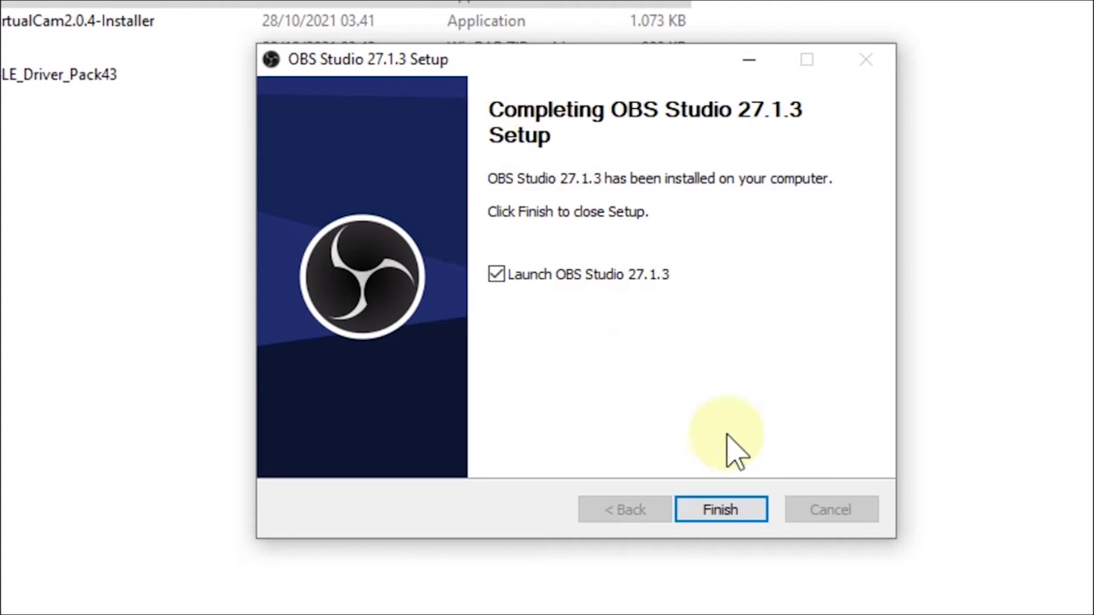
click(730, 515)
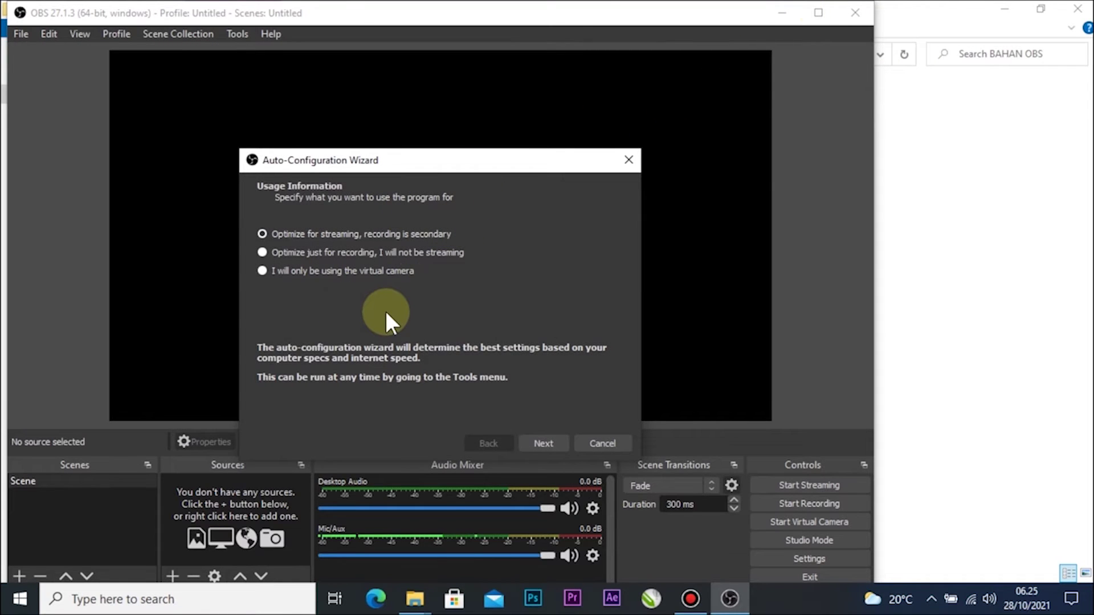
Skip the Auto-Configuration Wizard and check which tools OBS Studio offers before closing it.
click(610, 442)
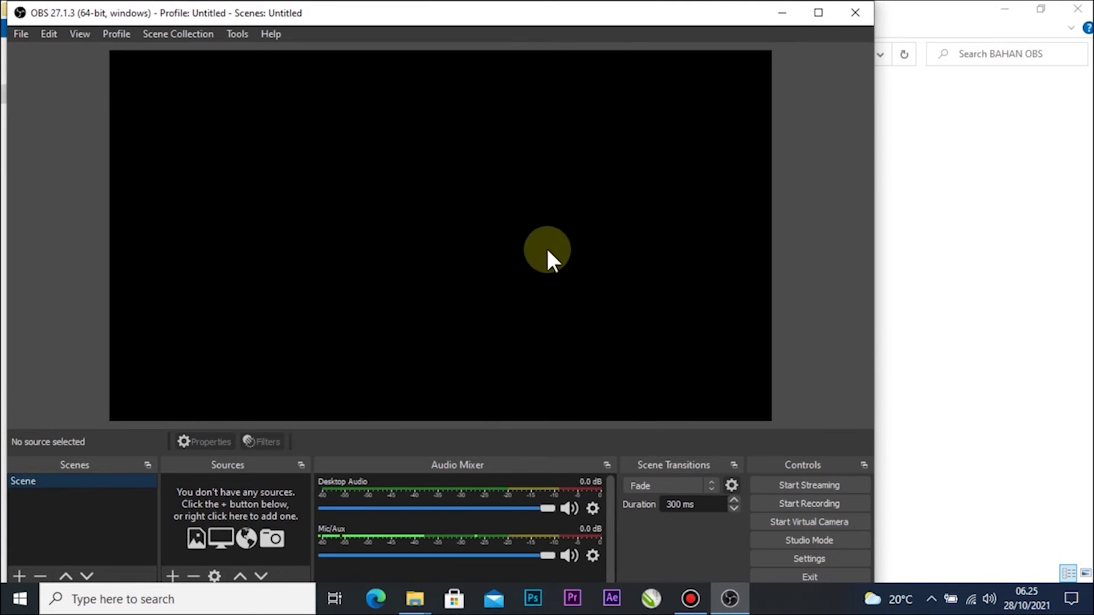
click(816, 13)
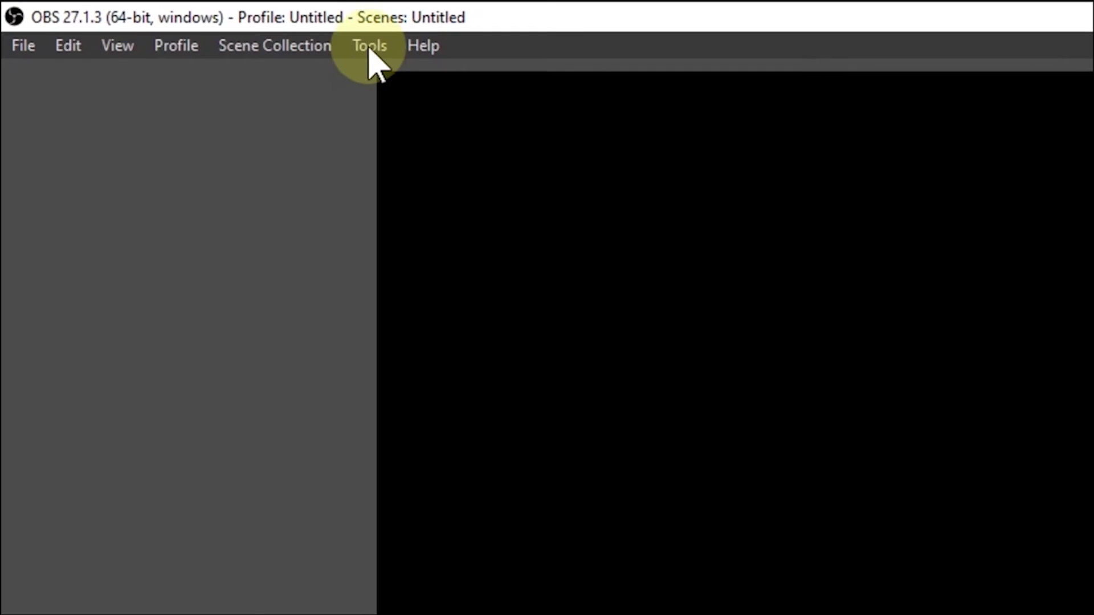
click(370, 47)
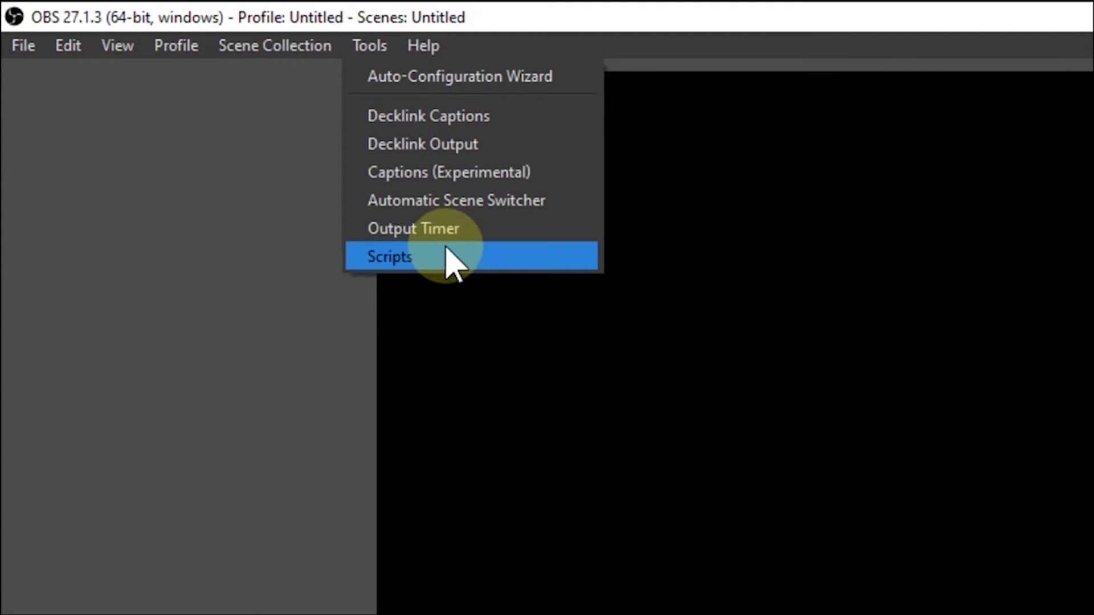
click(218, 257)
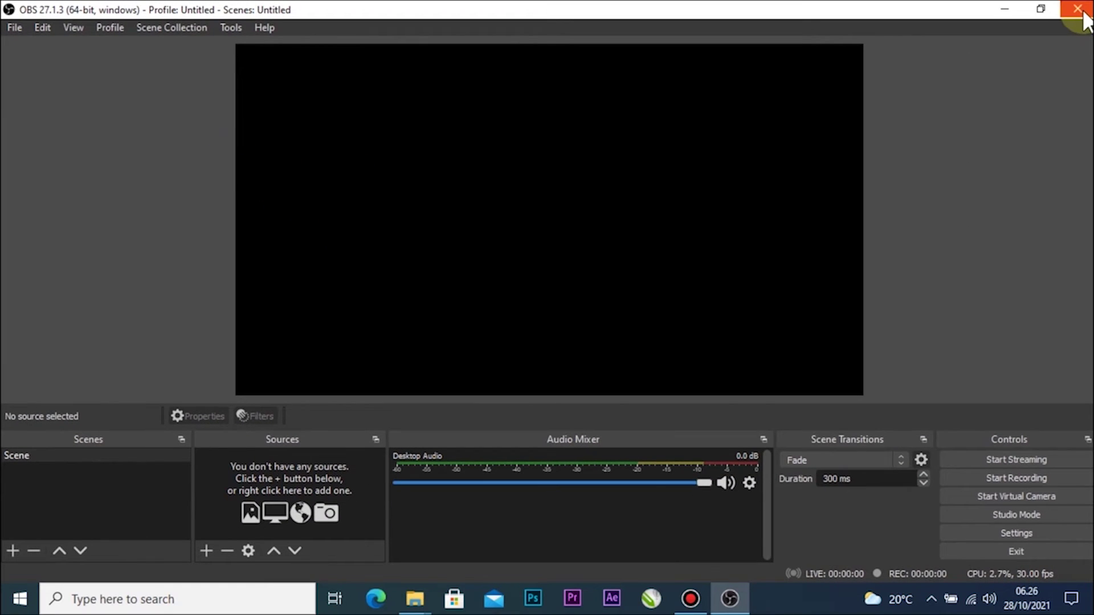
click(1080, 10)
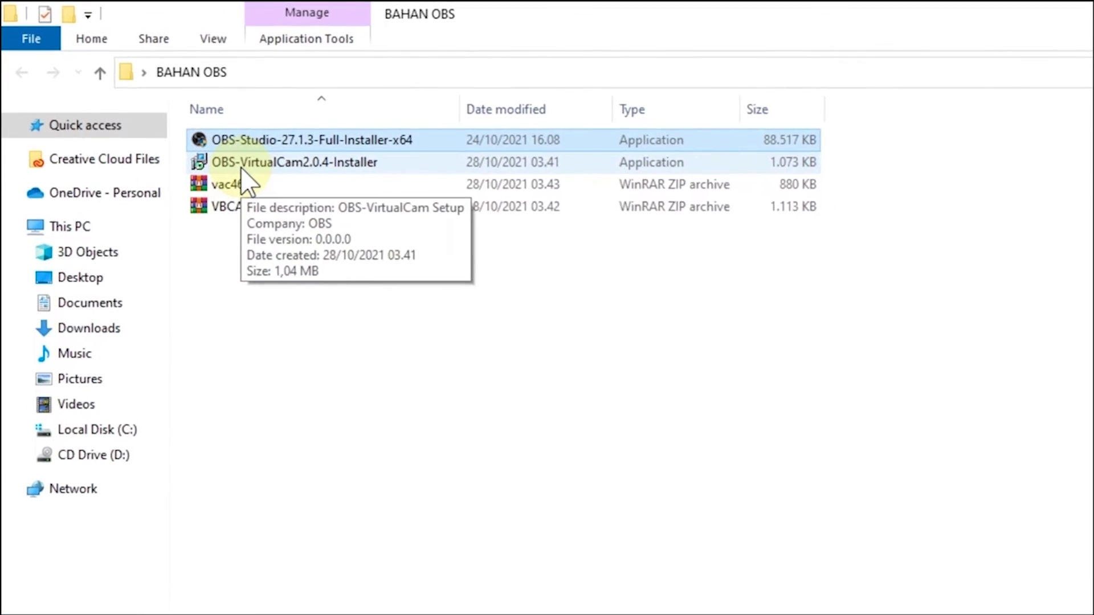
Start OBS-VirtualCam2.0.4-Installer, accept the license agreement and confirm the existing folder C:\Program Files\obs-studio as the destination.
click(241, 167)
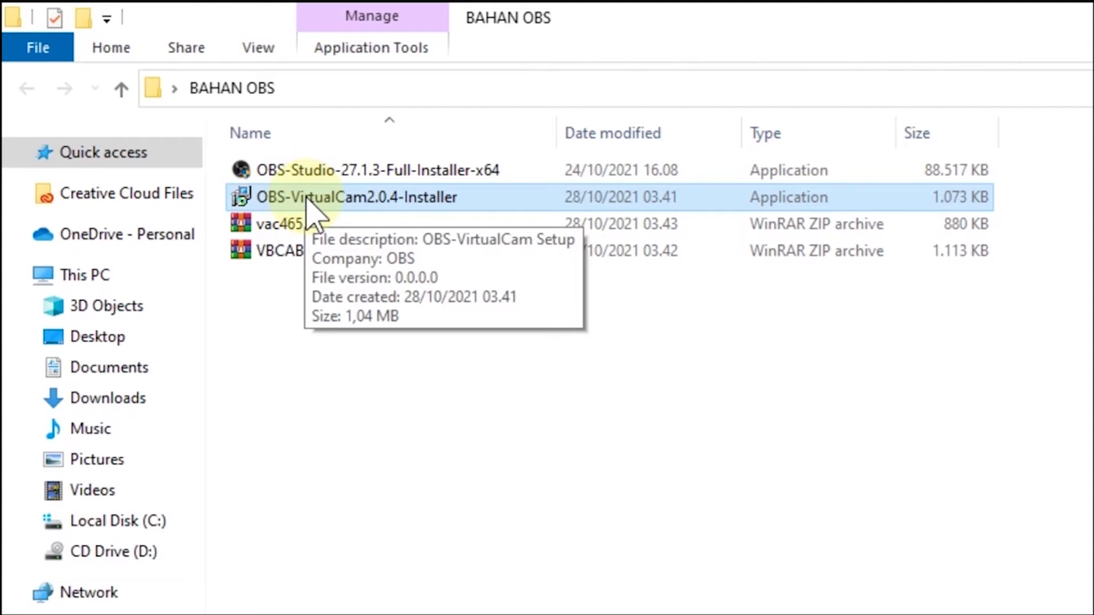
double_click(307, 198)
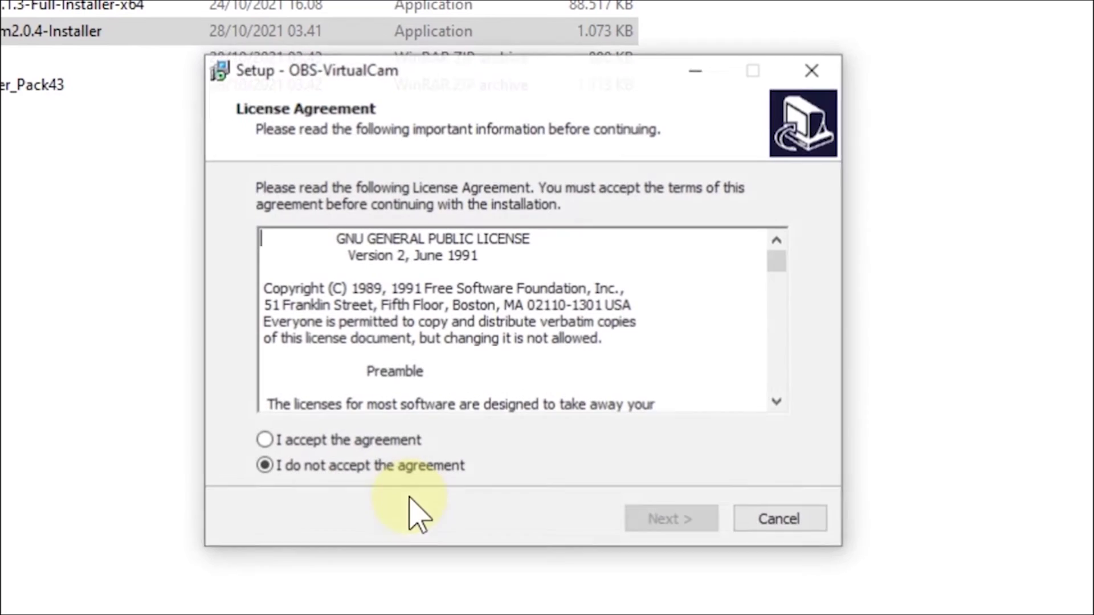
click(342, 440)
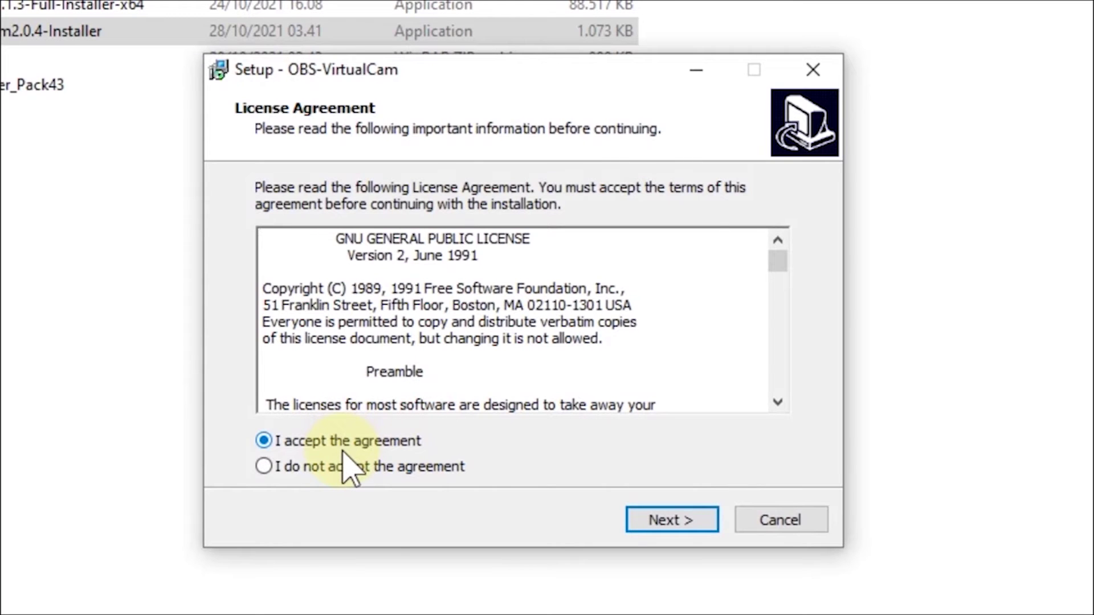
click(655, 518)
click(661, 522)
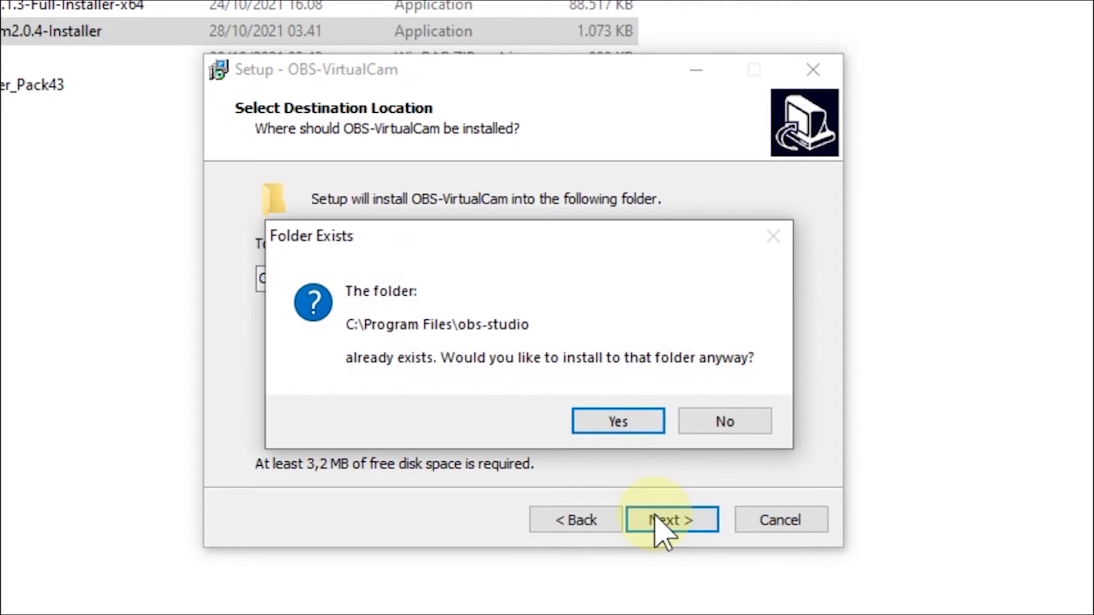
click(626, 430)
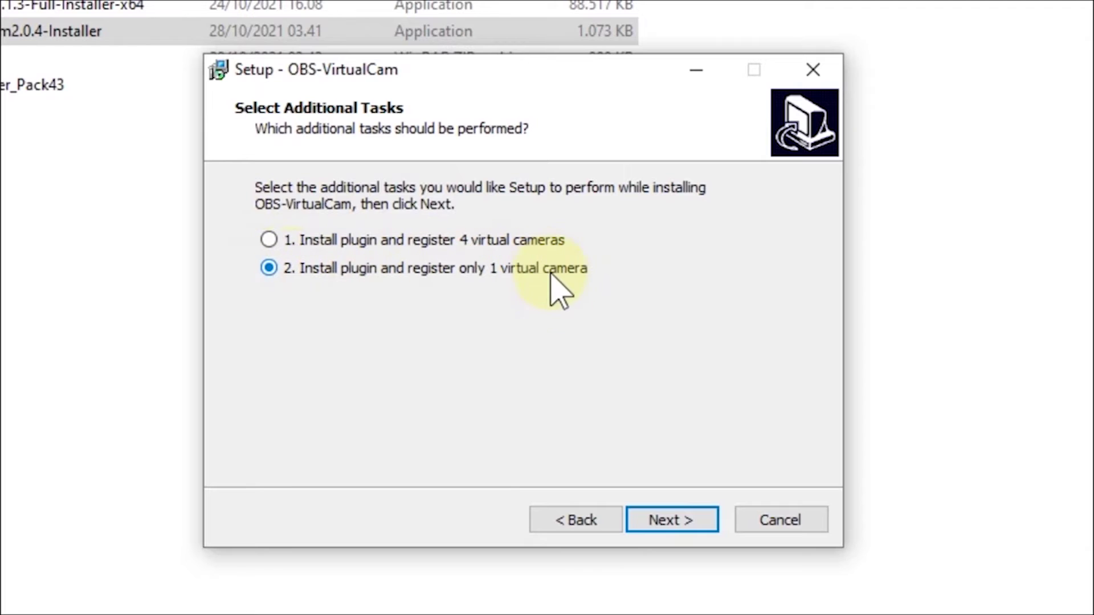
Complete the OBS-VirtualCam installation with the option to install the plugin and register only 1 virtual camera.
click(672, 527)
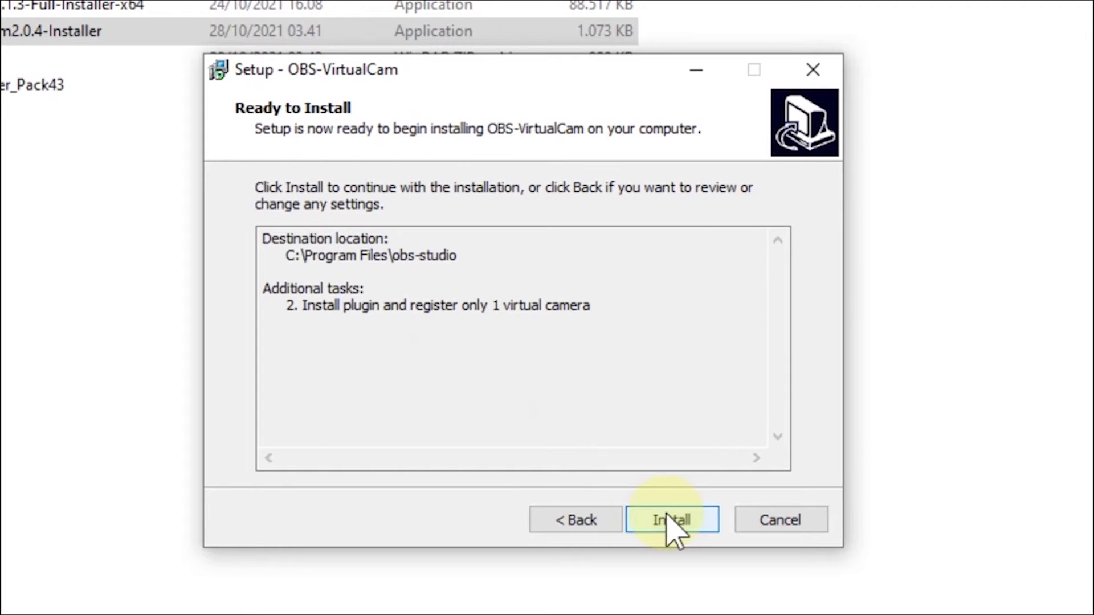
click(666, 514)
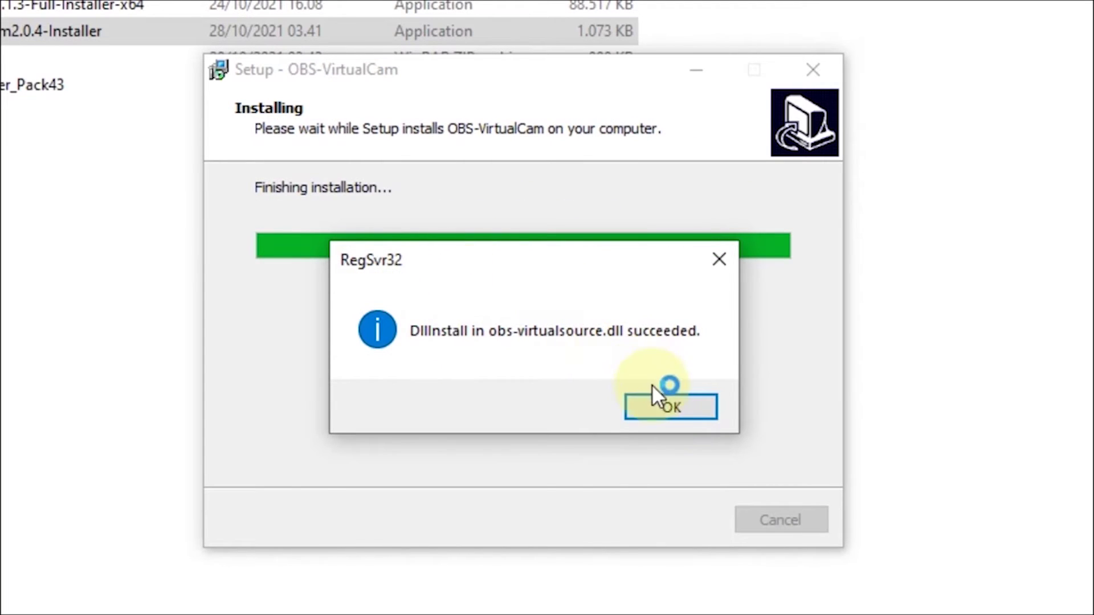
click(659, 408)
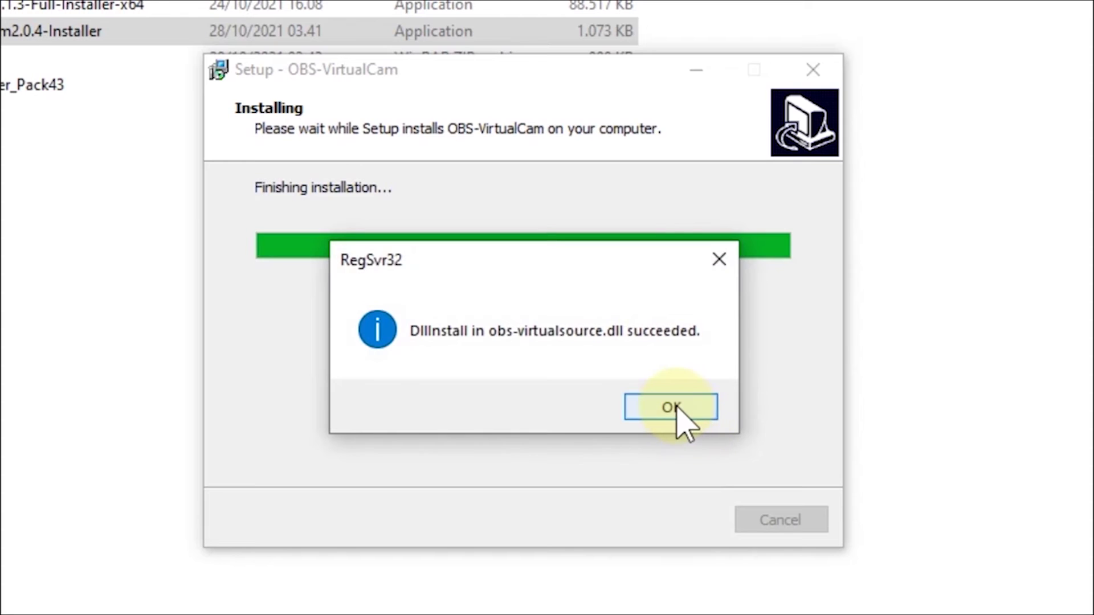
click(678, 407)
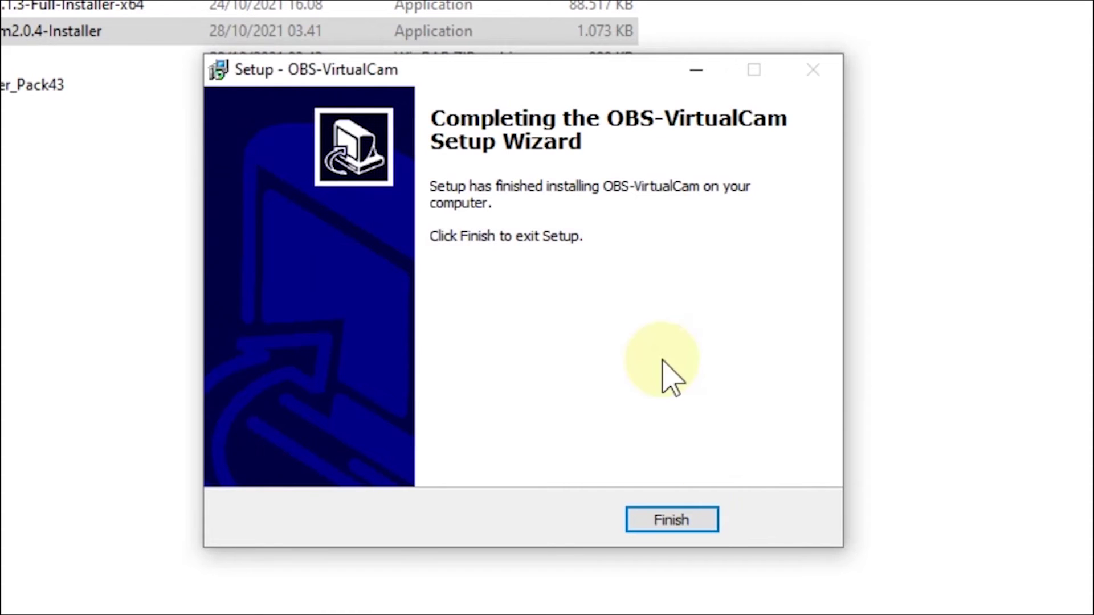
click(681, 519)
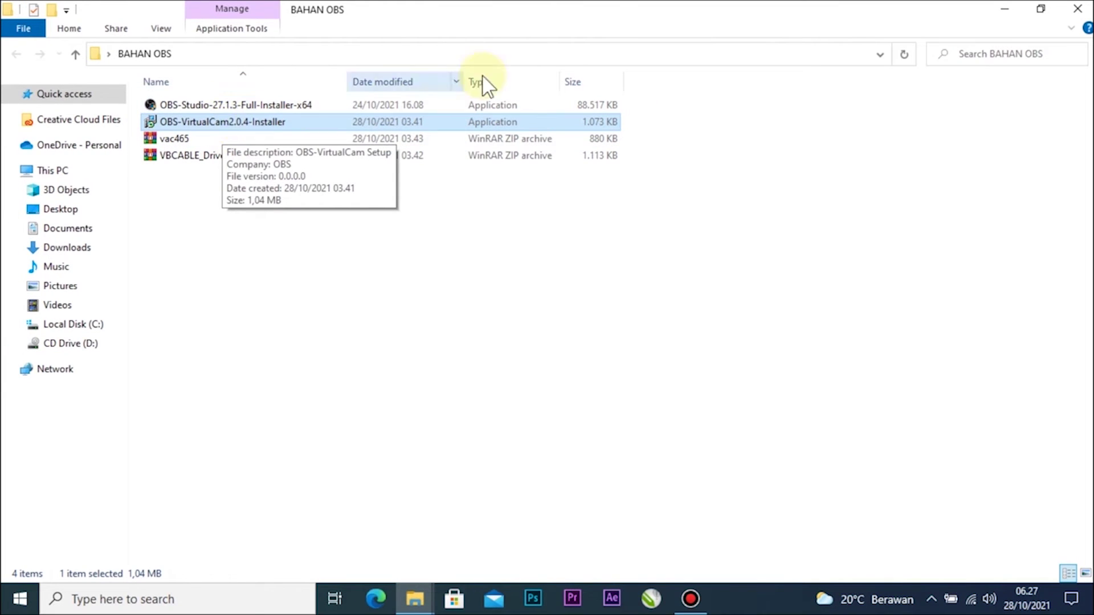
Minimize the BAHAN OBS folder window and launch OBS Studio from its desktop shortcut.
click(1004, 9)
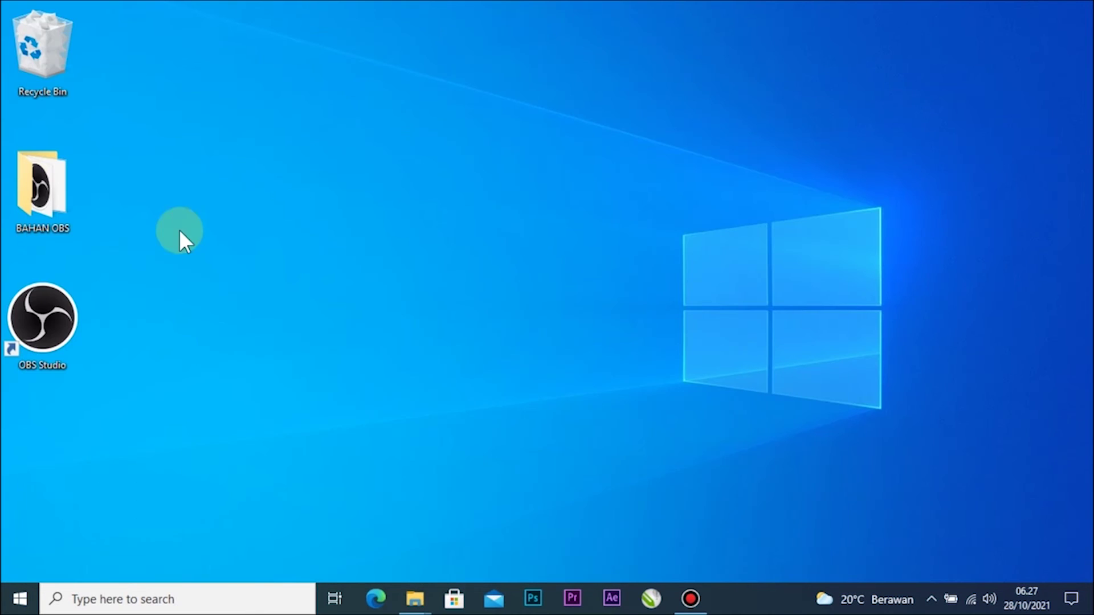
click(38, 309)
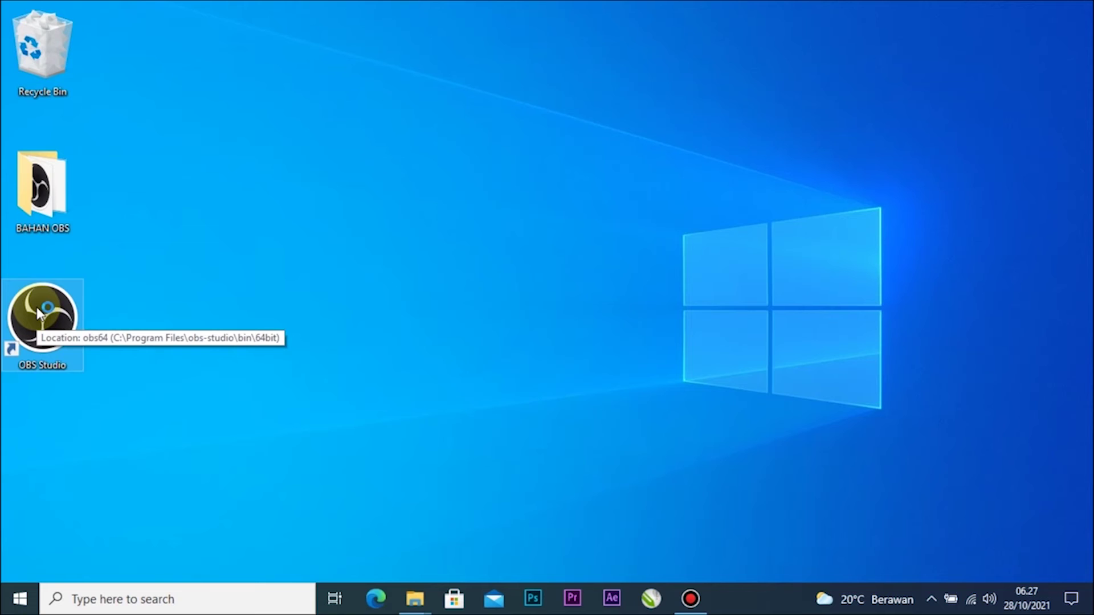
double_click(39, 312)
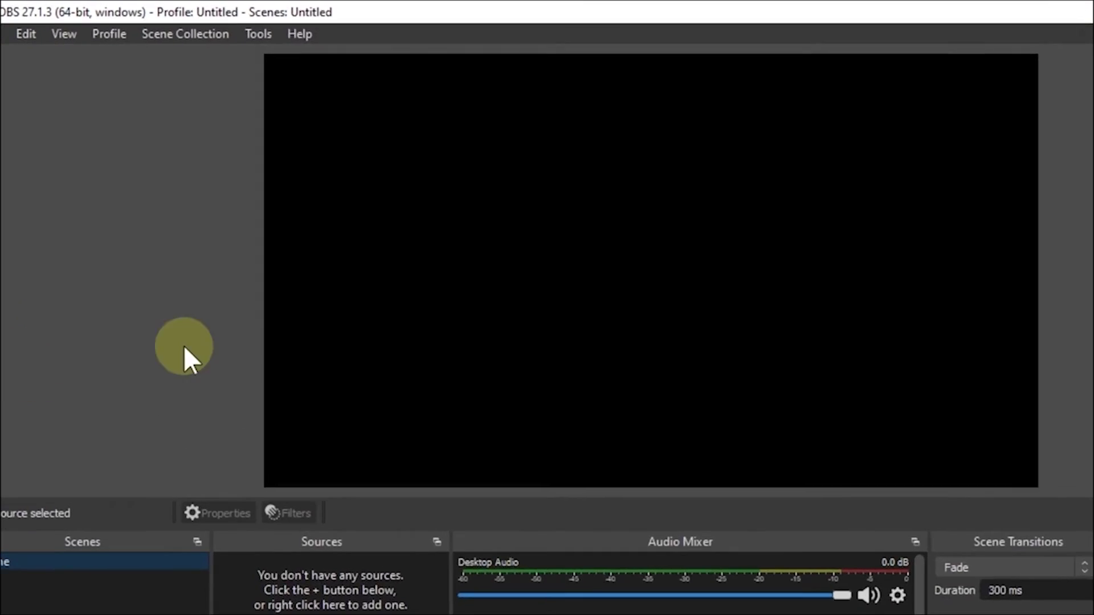
Check that VirtualCam is offered among the tools of OBS Studio and close the program.
click(258, 35)
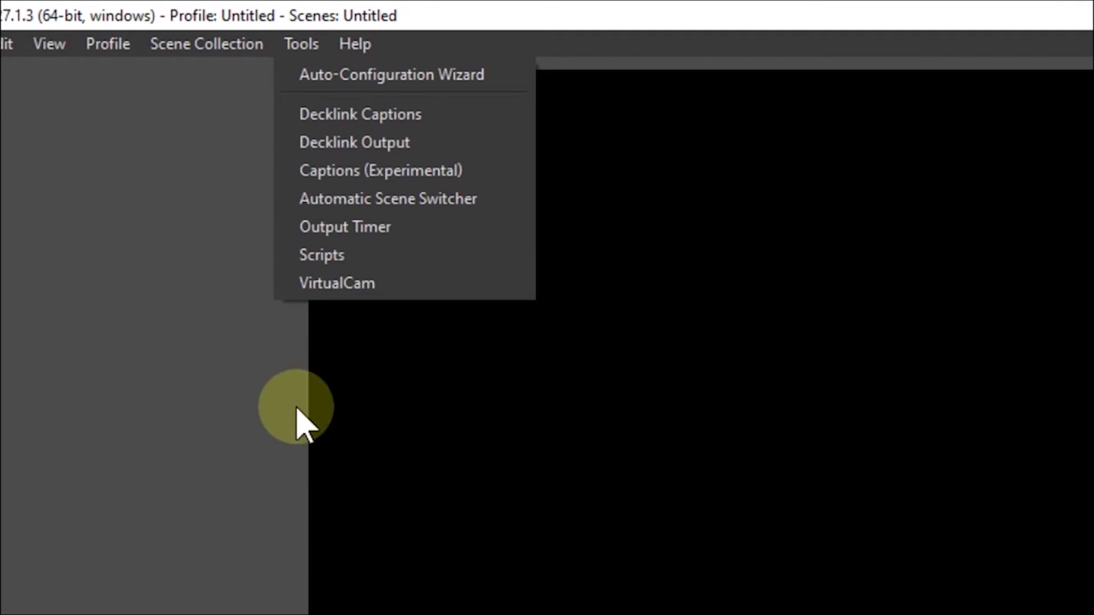
click(149, 446)
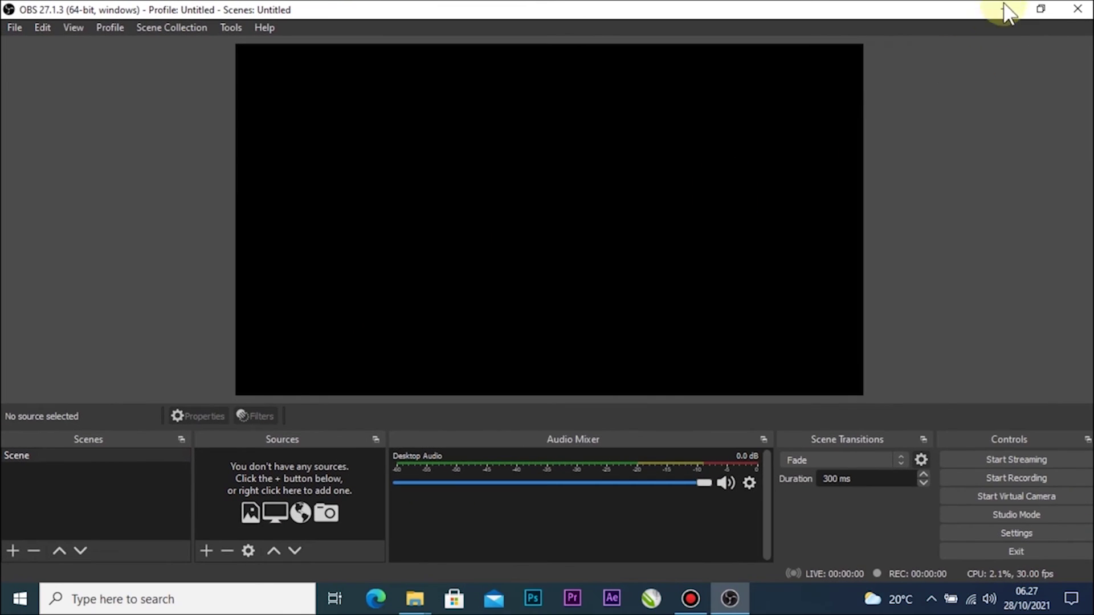
click(1078, 9)
Switch back to the BAHAN OBS folder in File Explorer, extract the vac465 archive into its own vac465 folder and open that folder.
click(415, 599)
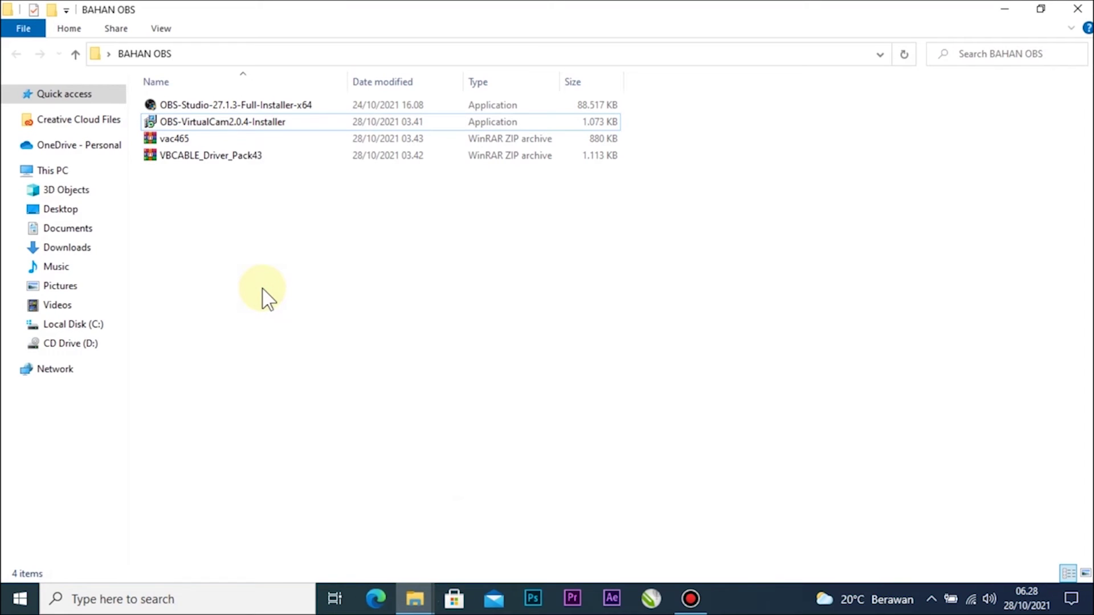
click(172, 142)
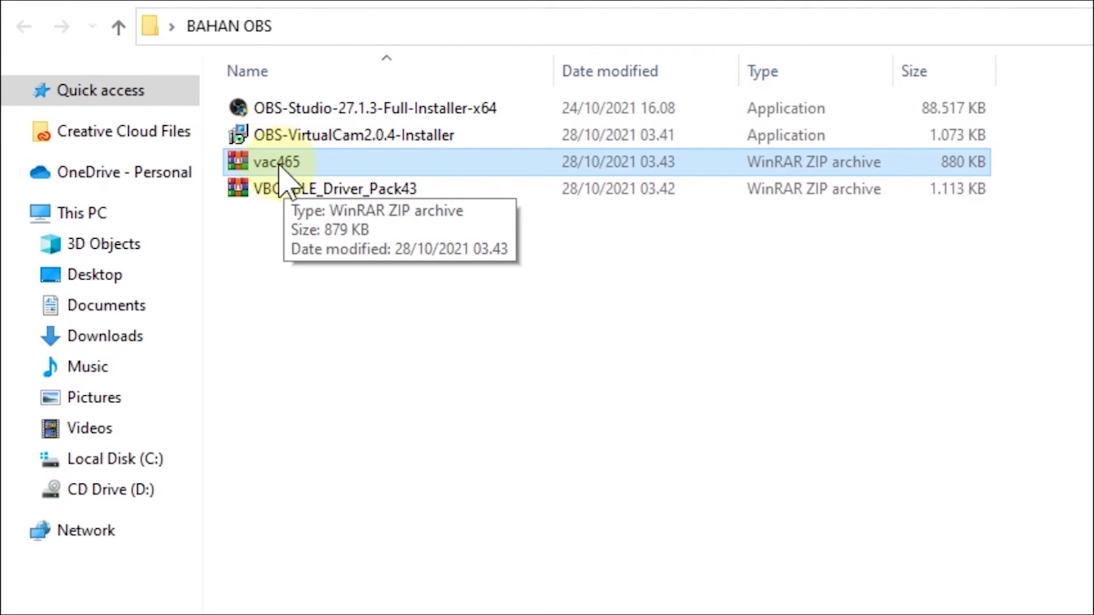
right_click(252, 164)
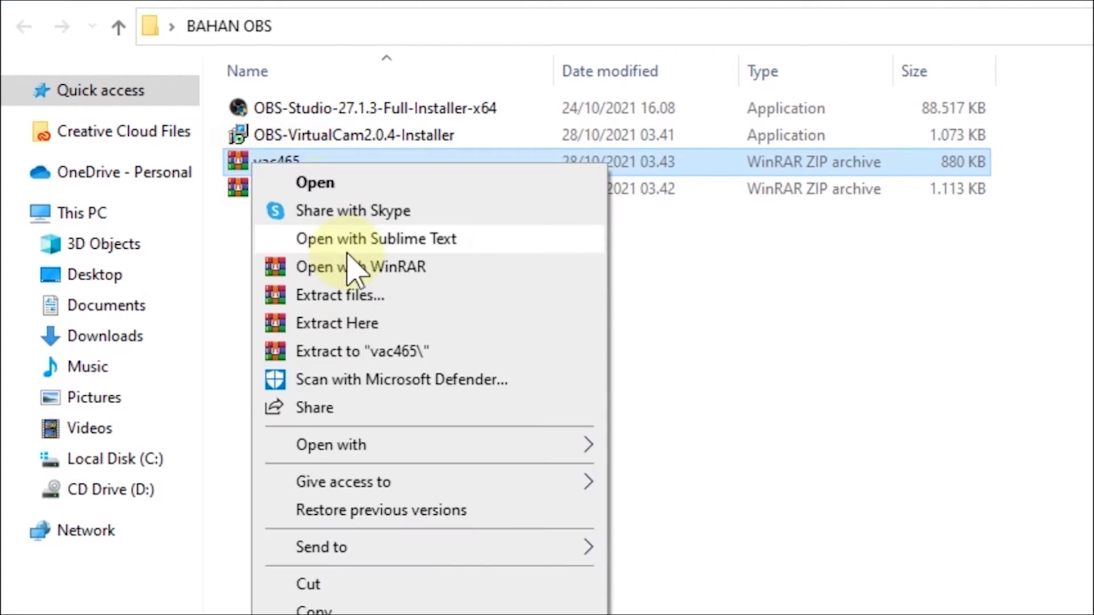
click(362, 352)
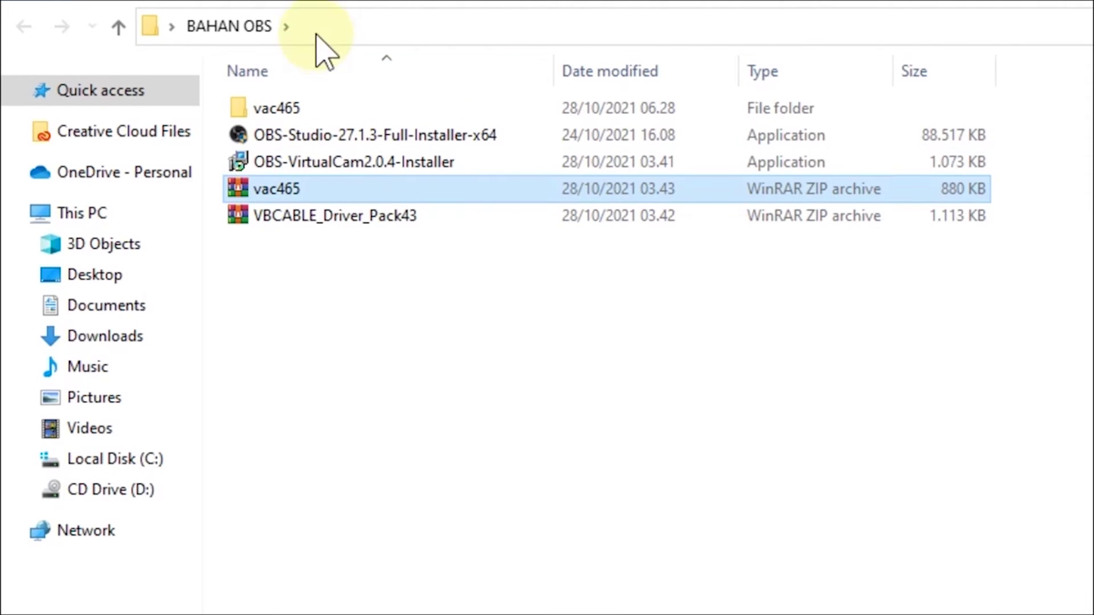
double_click(273, 108)
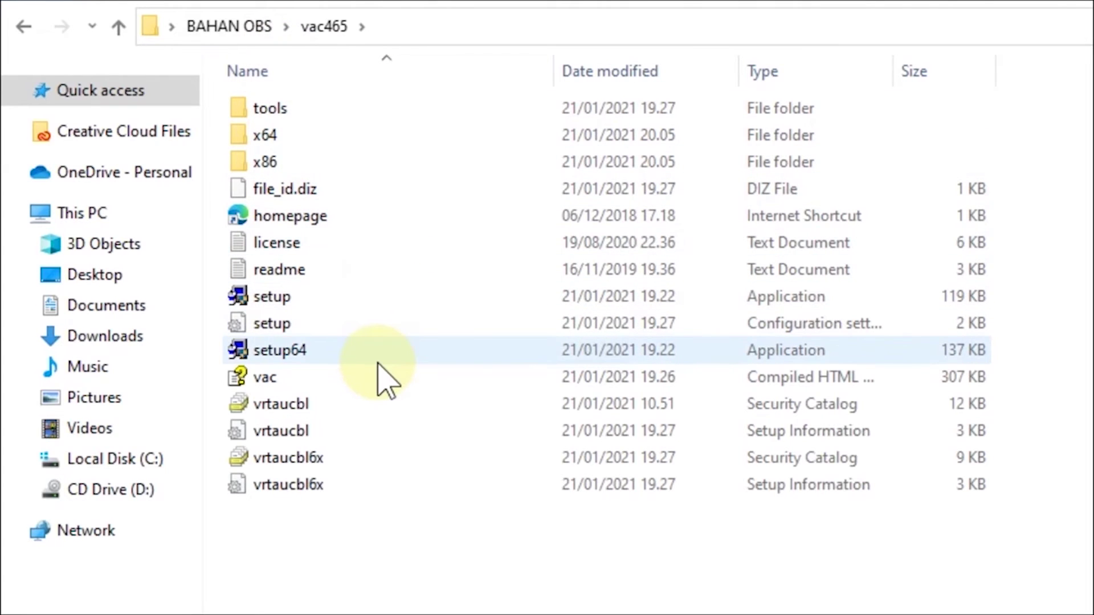
Run the 64-bit installer setup64 from the vac465 folder as administrator.
click(307, 350)
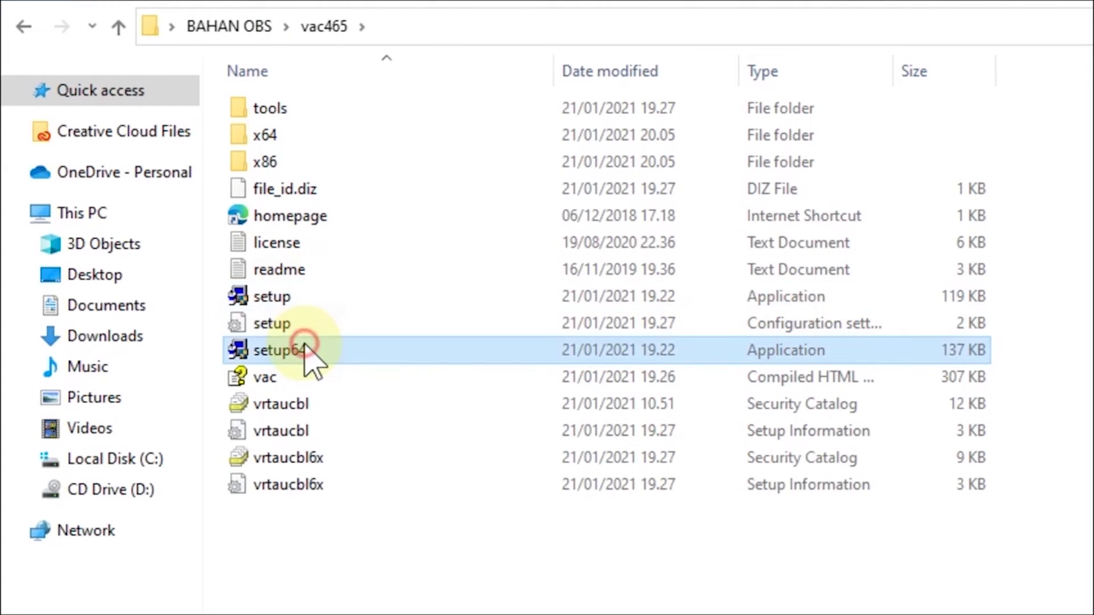
click(332, 287)
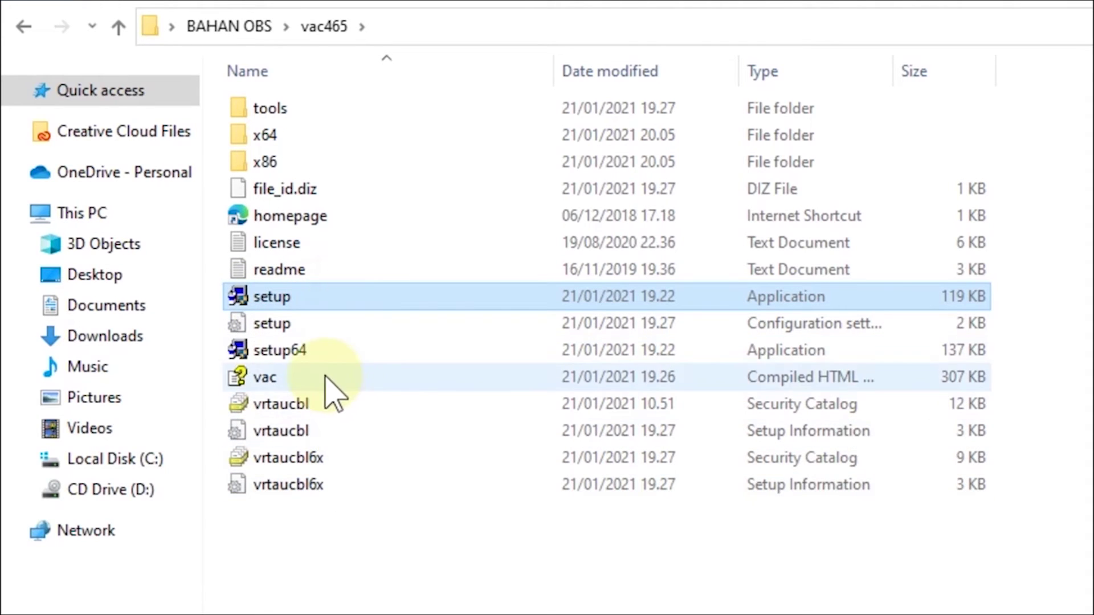
click(312, 358)
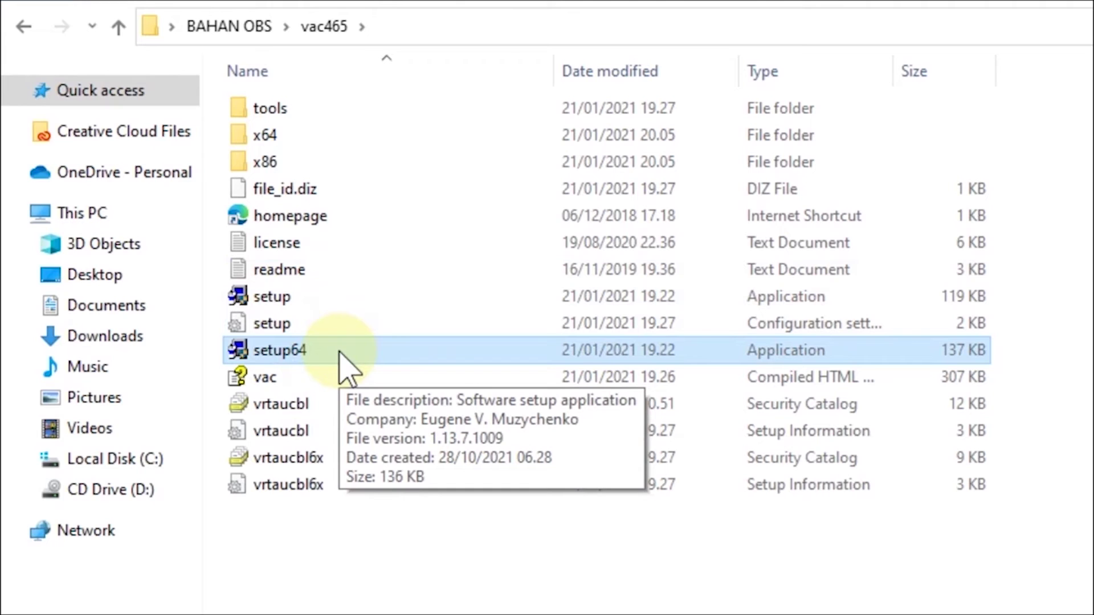
right_click(263, 355)
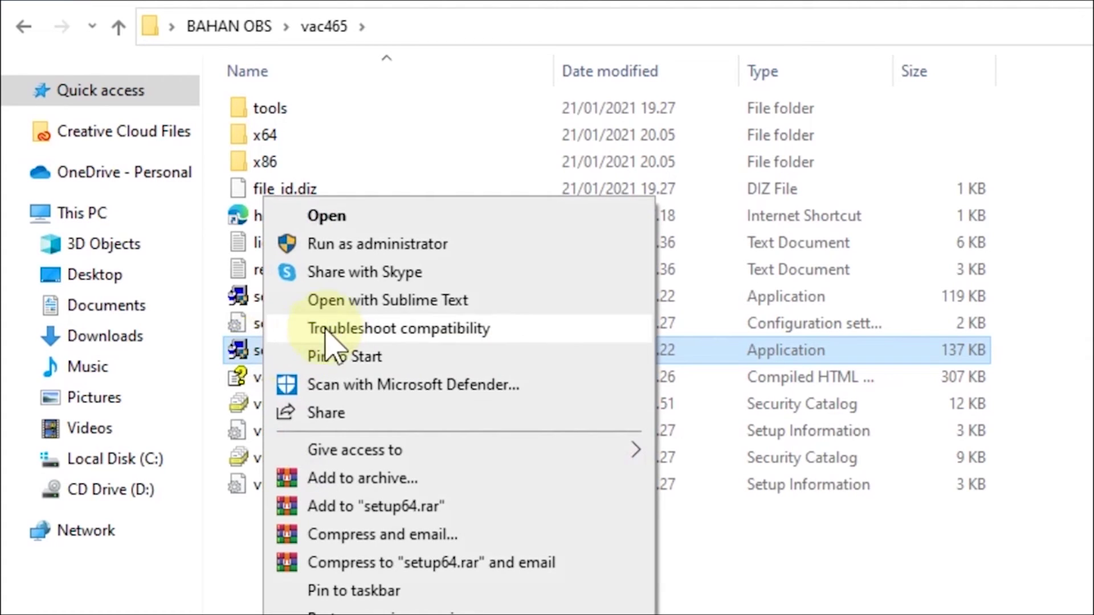
click(353, 254)
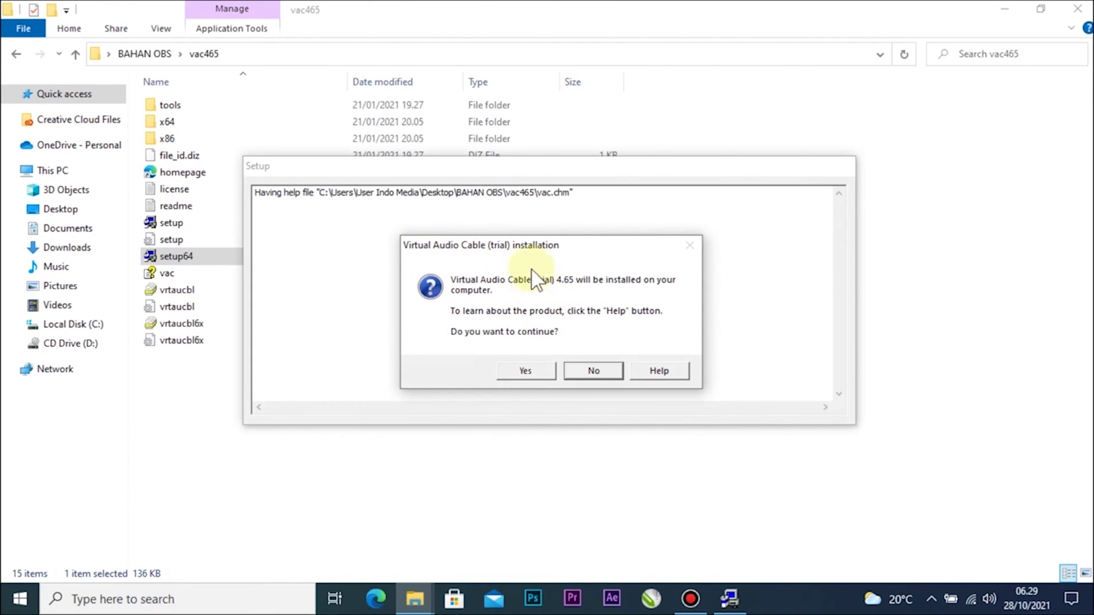
Agree to install Virtual Audio Cable, accept its license agreement and install it to C:\Program Files\Virtual Audio Cable without the advanced user options.
click(520, 372)
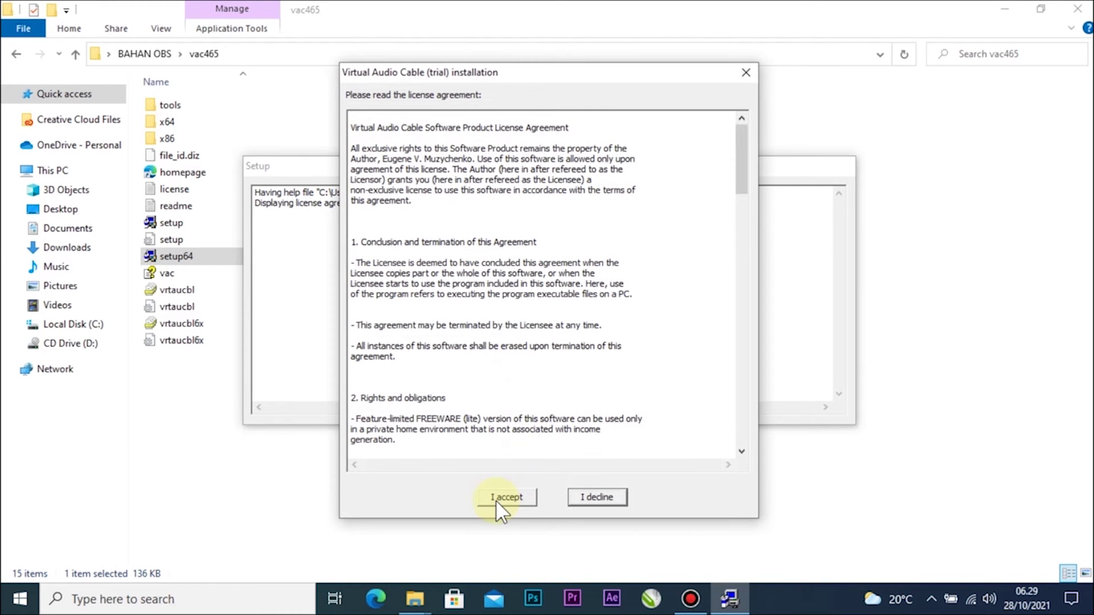
click(500, 496)
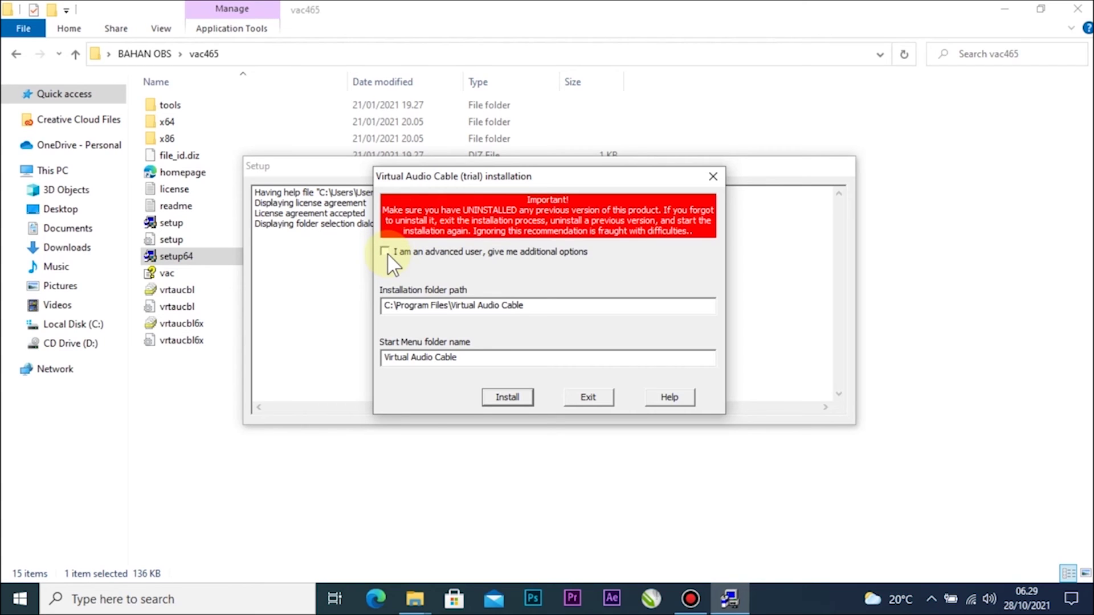
click(506, 397)
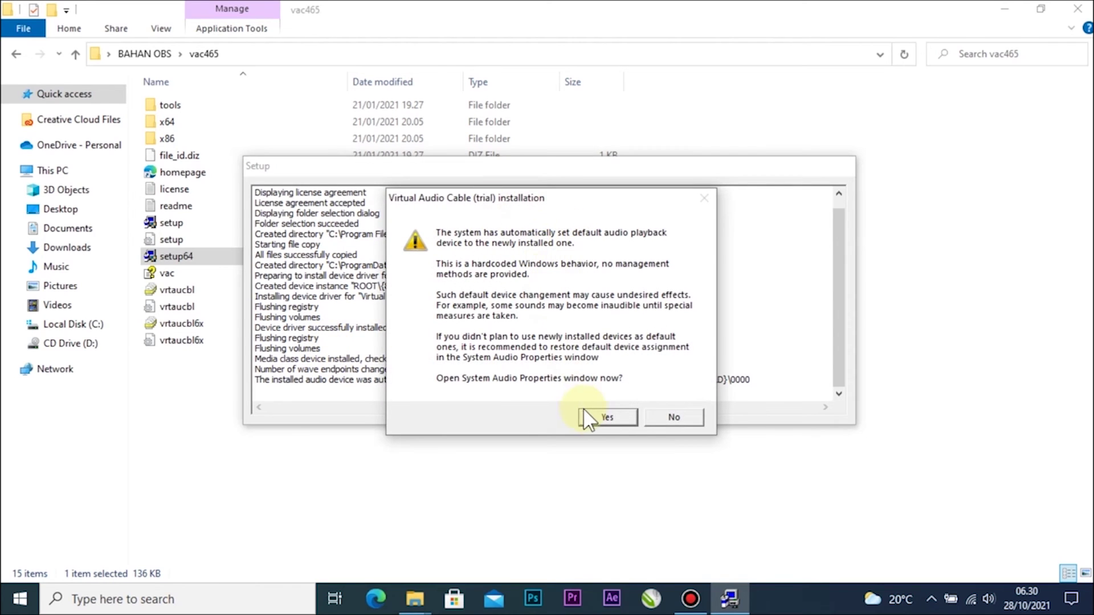
Open the System Audio Properties from the installer, finish the Virtual Audio Cable setup and close the Sound dialog with Line 1 as default playback device.
click(589, 412)
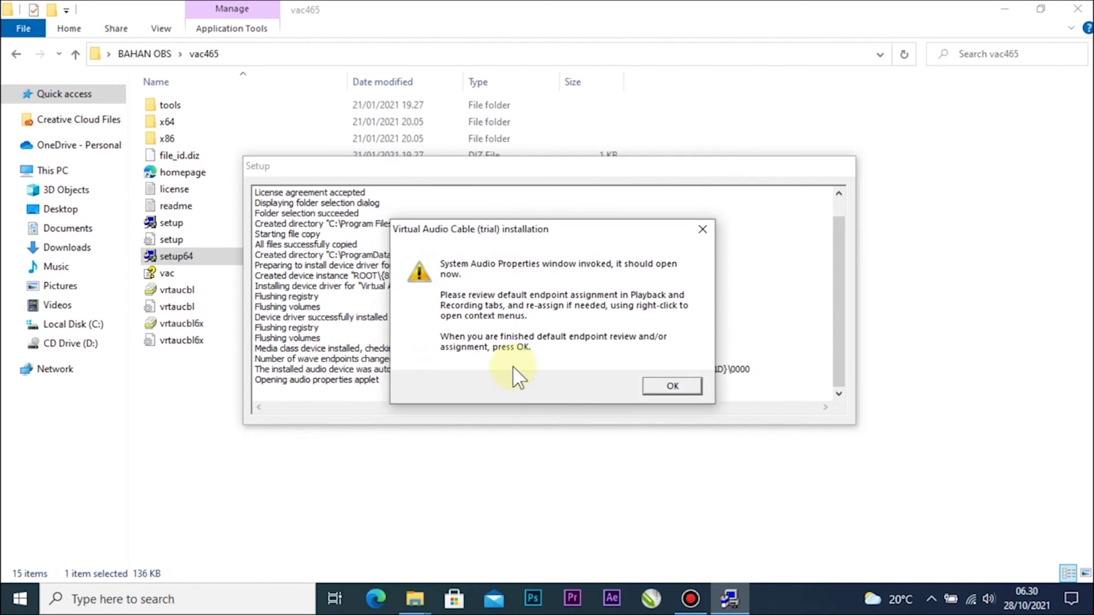
click(671, 386)
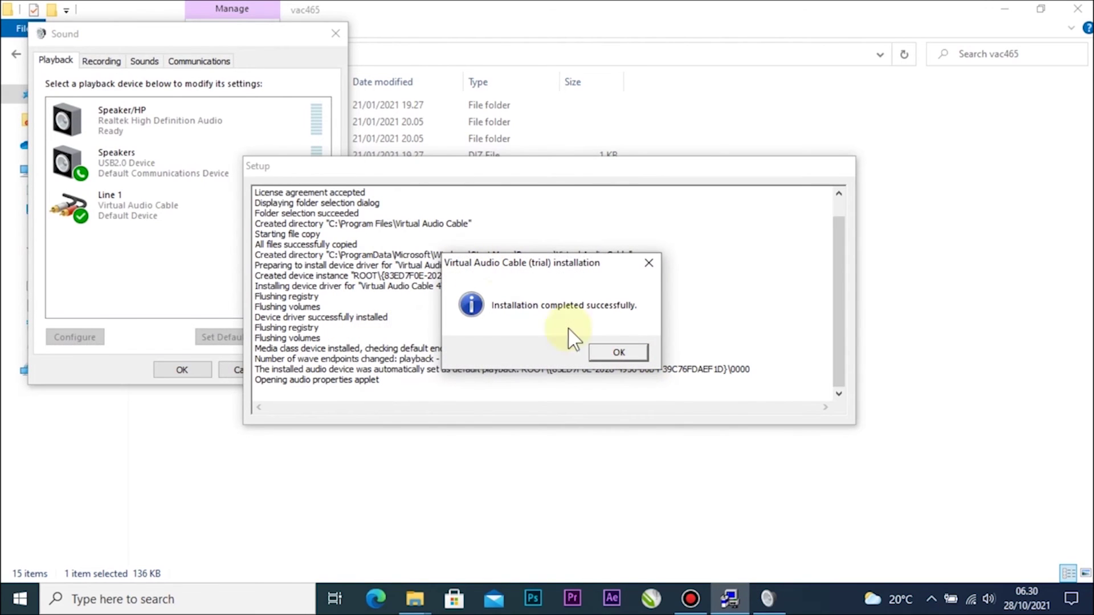
click(611, 354)
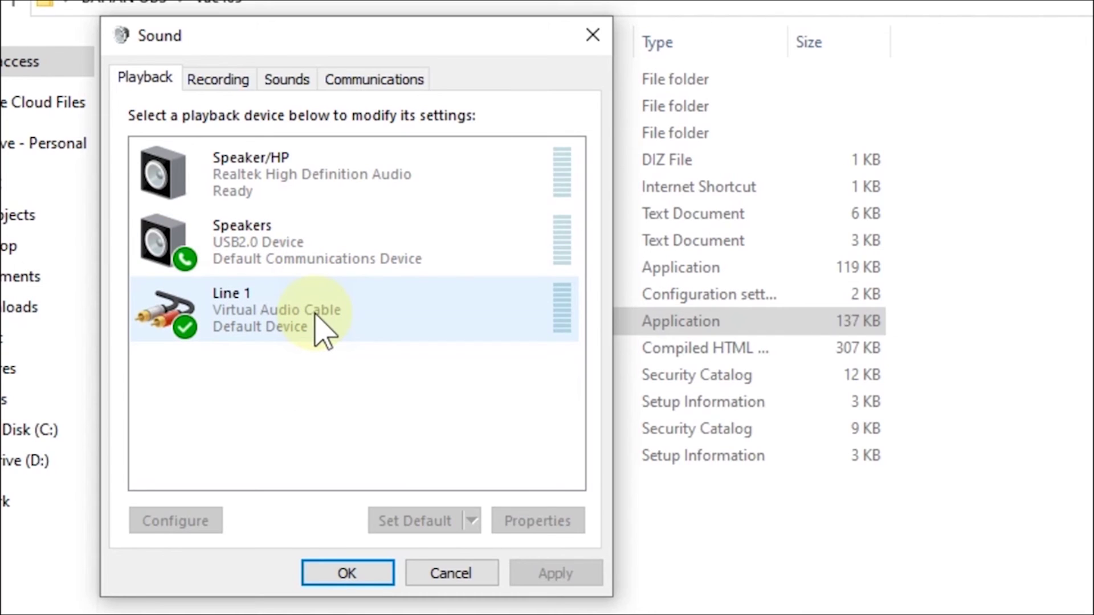
click(351, 573)
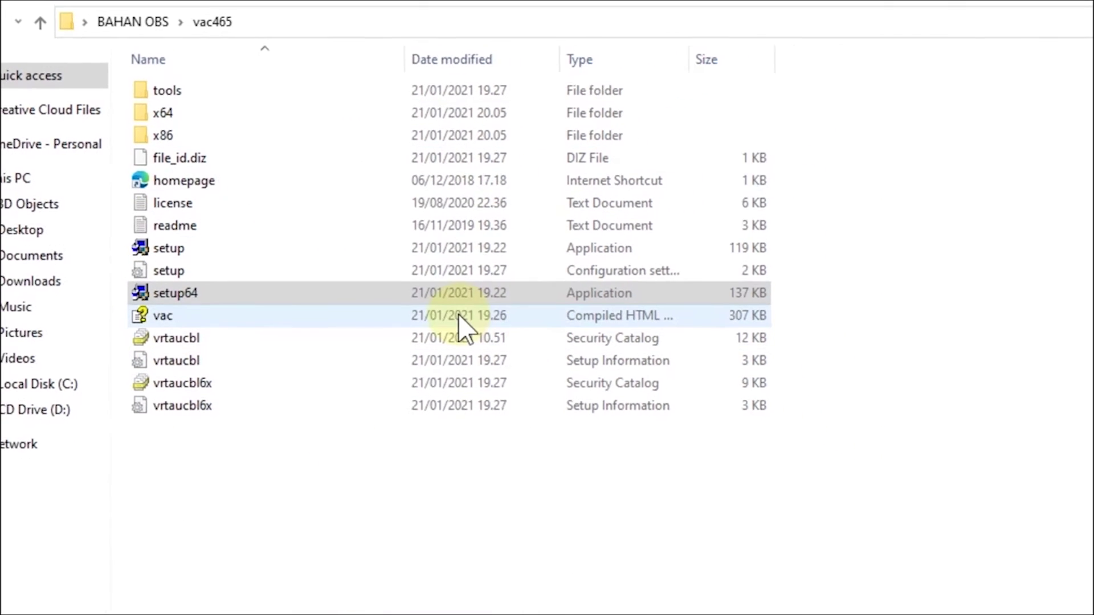
Return to the BAHAN OBS folder, extract the VBCABLE_Driver_Pack43 archive into its own folder and open that folder.
click(133, 22)
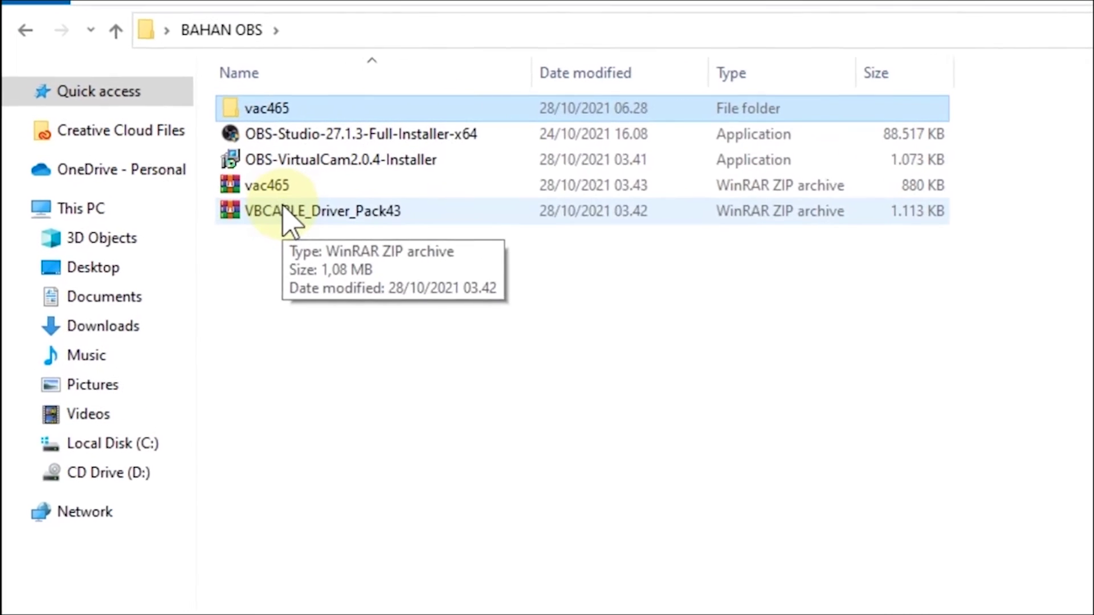
right_click(184, 171)
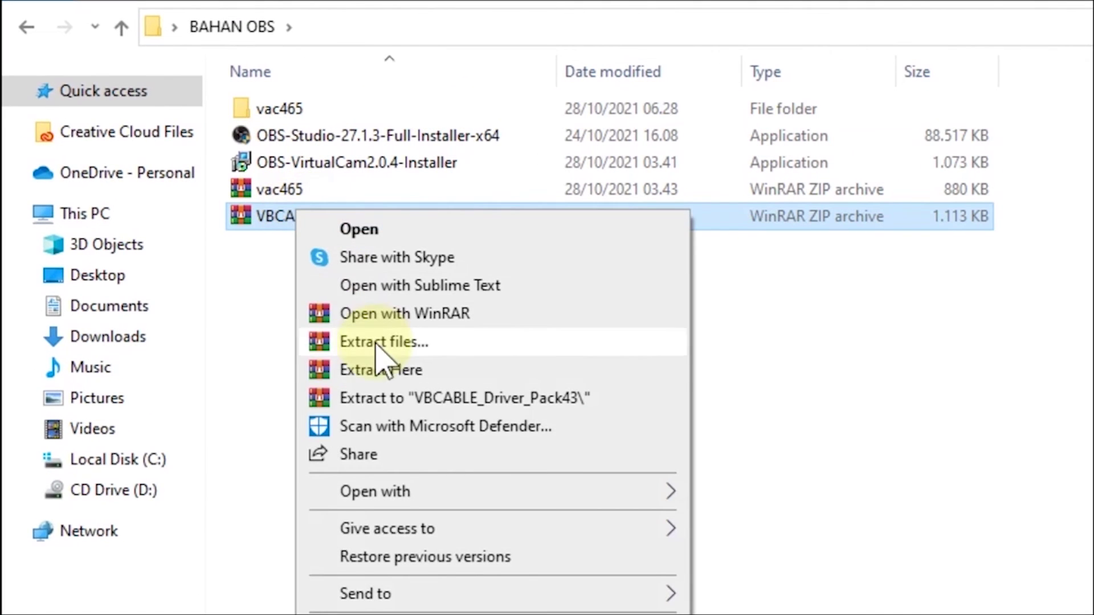
click(385, 400)
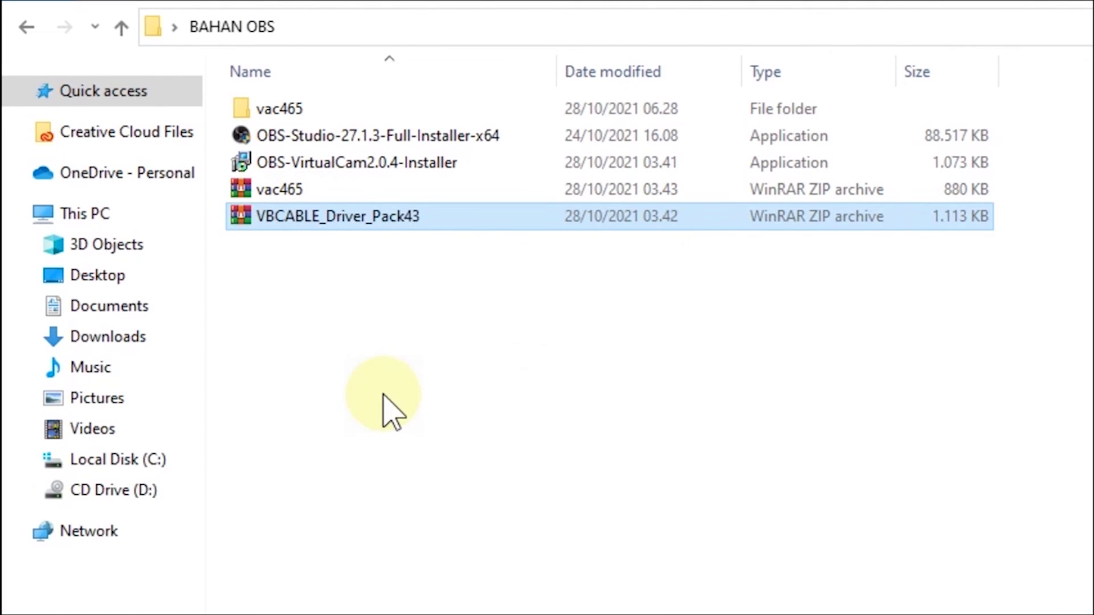
double_click(312, 136)
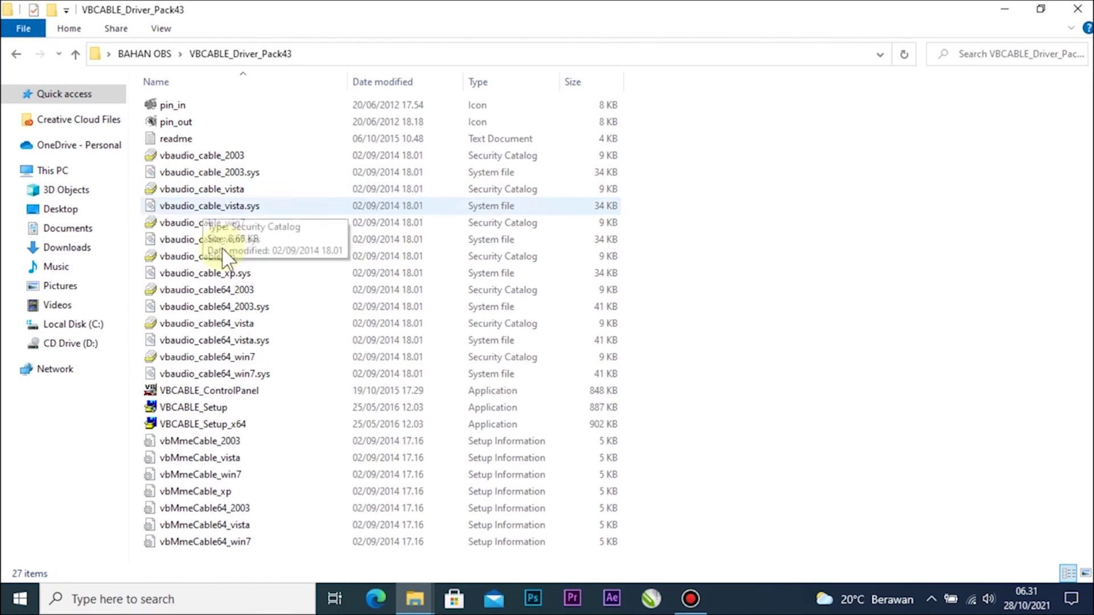
Run the 64-bit installer VBCABLE_Setup_x64 from the driver pack folder as administrator.
click(208, 408)
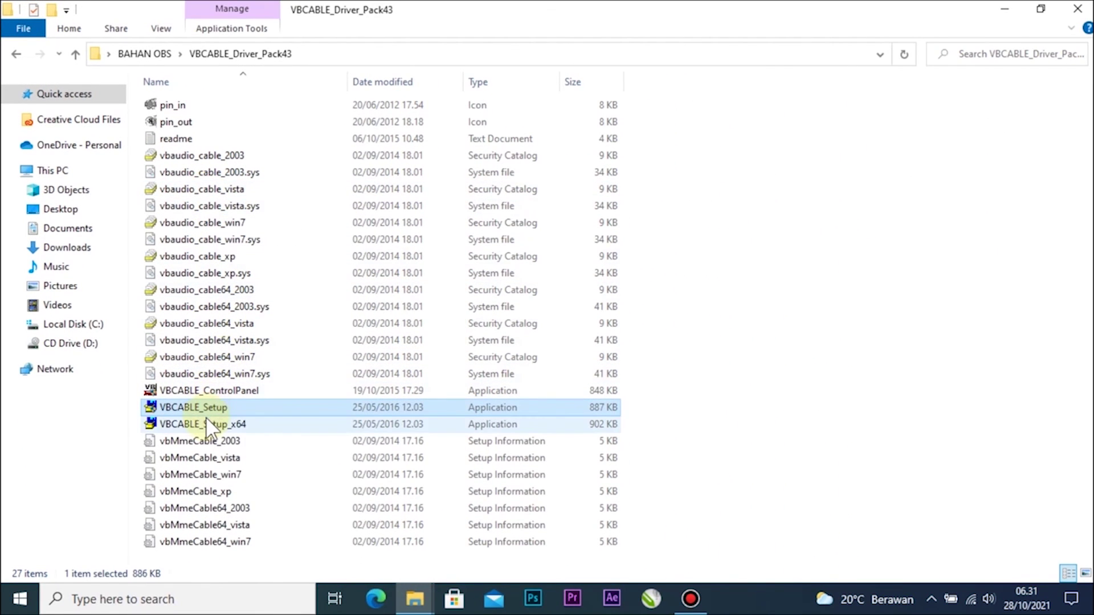
click(206, 408)
click(207, 422)
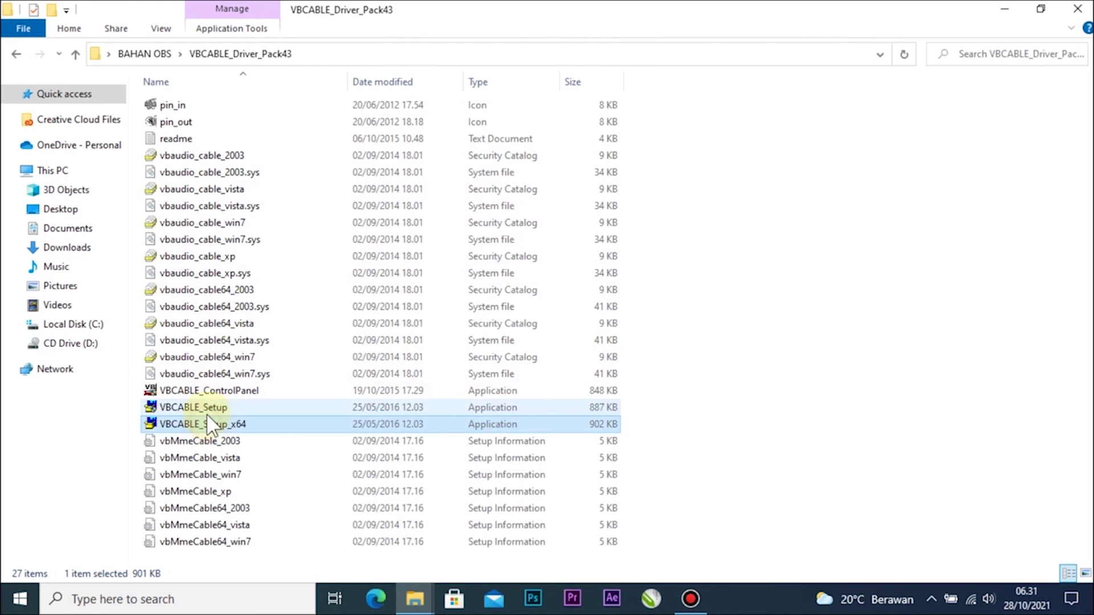
click(206, 408)
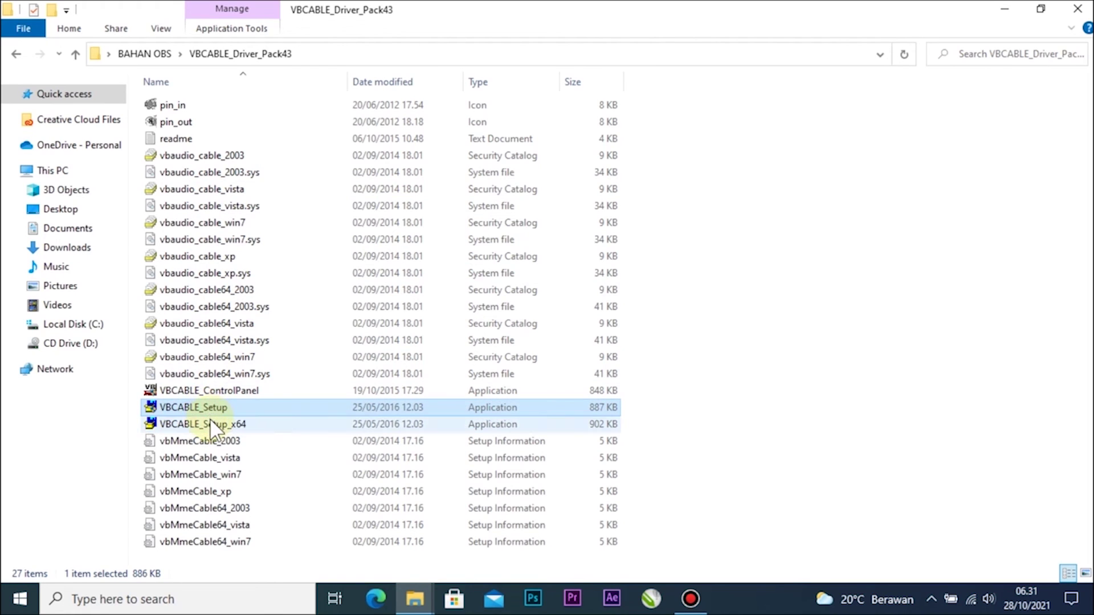
click(210, 422)
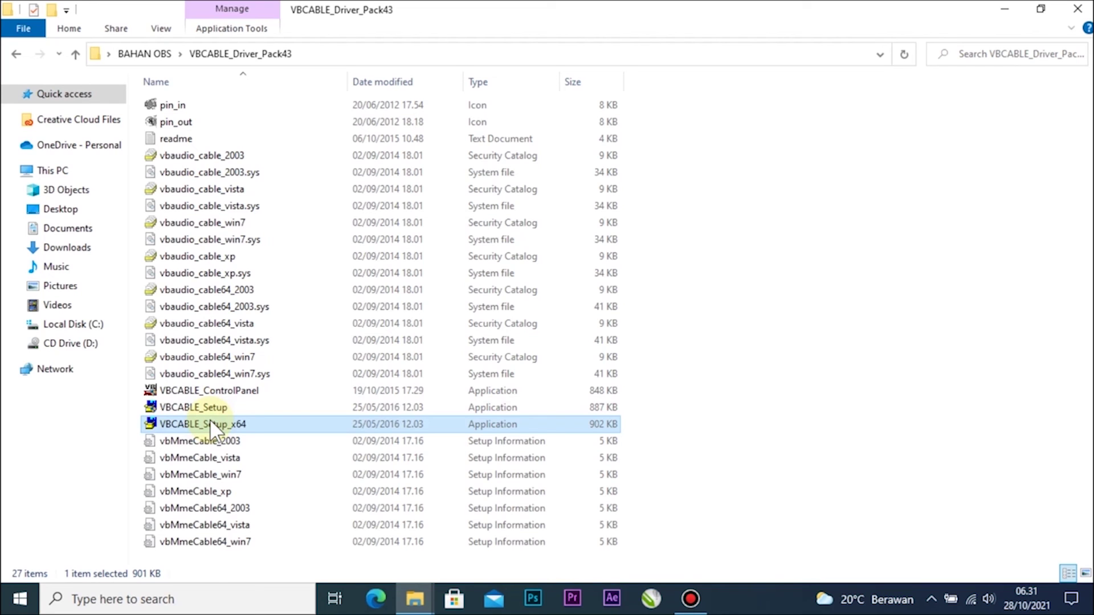
right_click(201, 423)
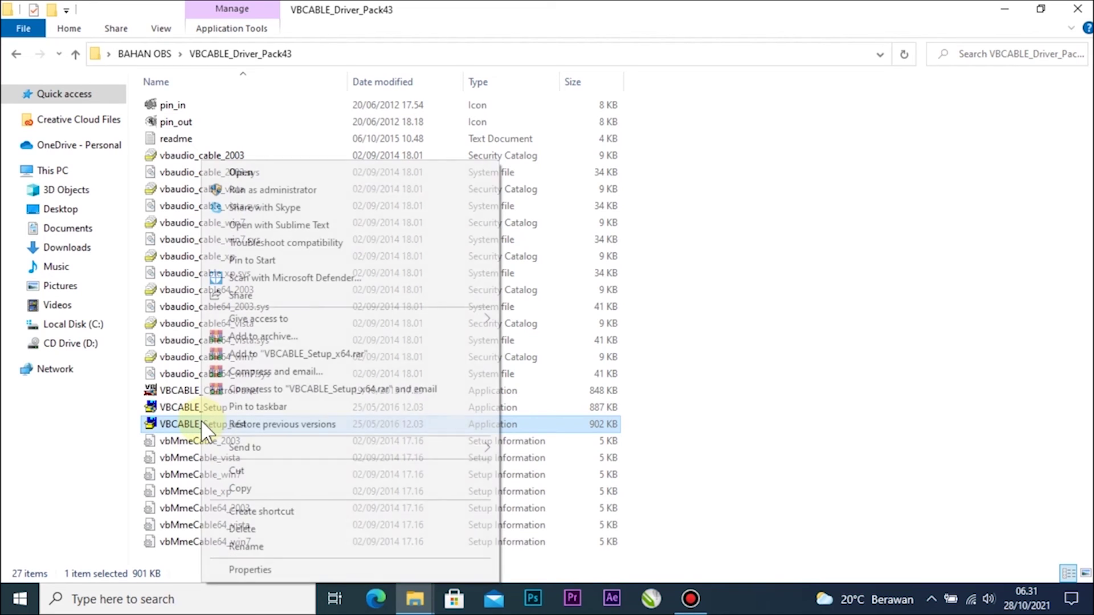
click(278, 193)
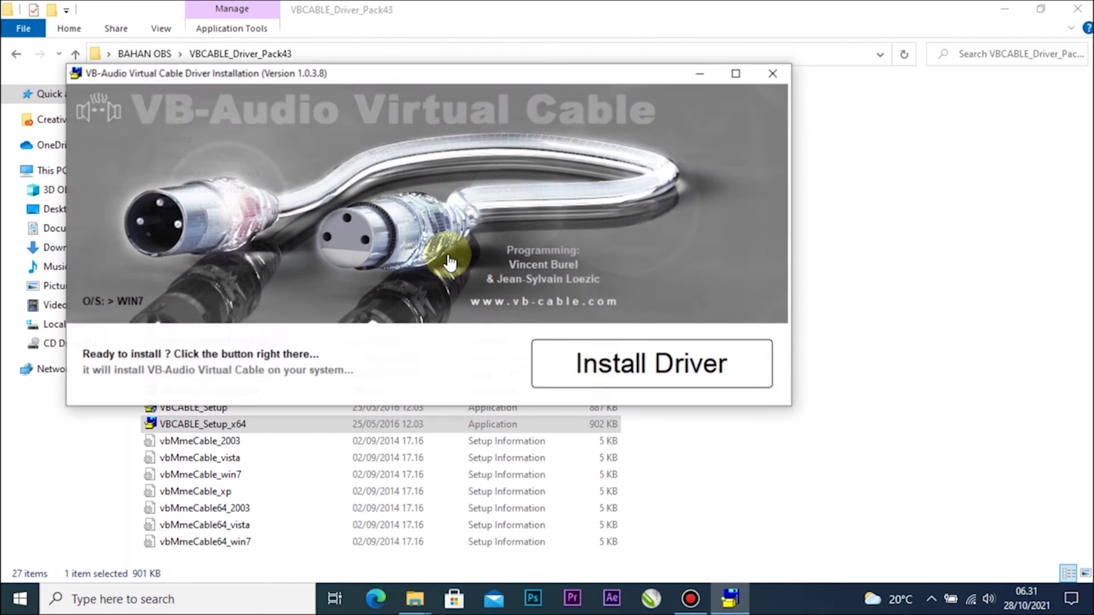
Install the VB-Audio Virtual Cable driver and close the VB-Audio web page that opens.
click(604, 355)
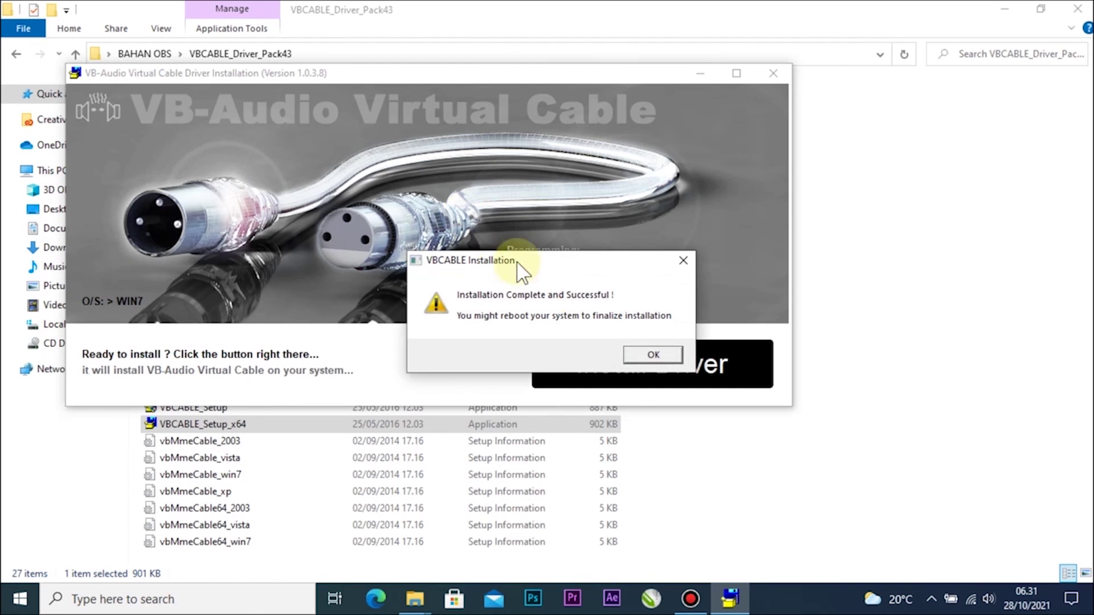
click(651, 351)
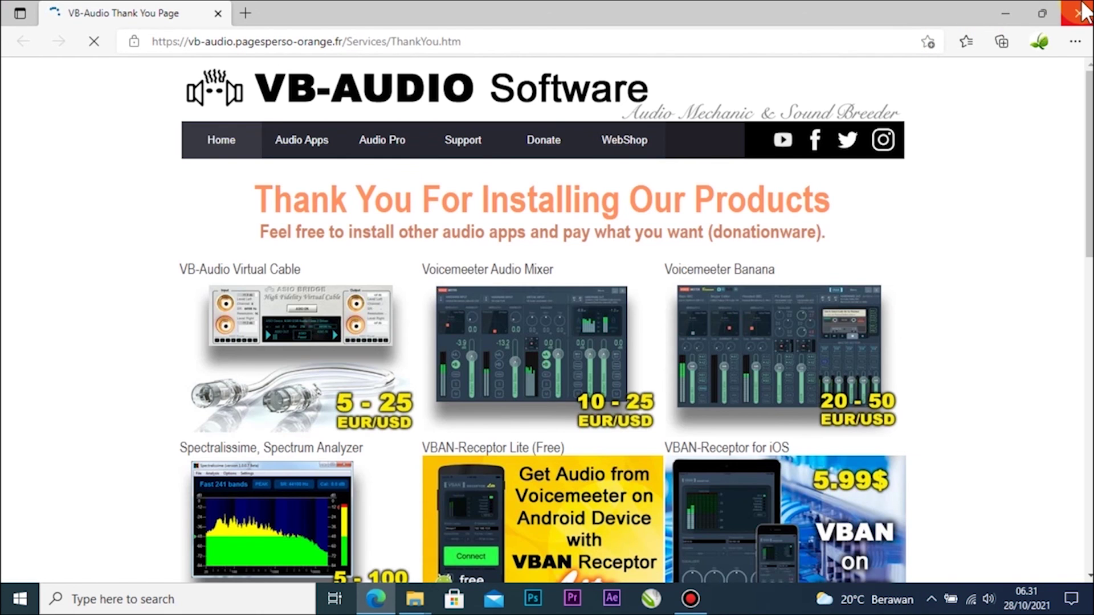
click(1081, 11)
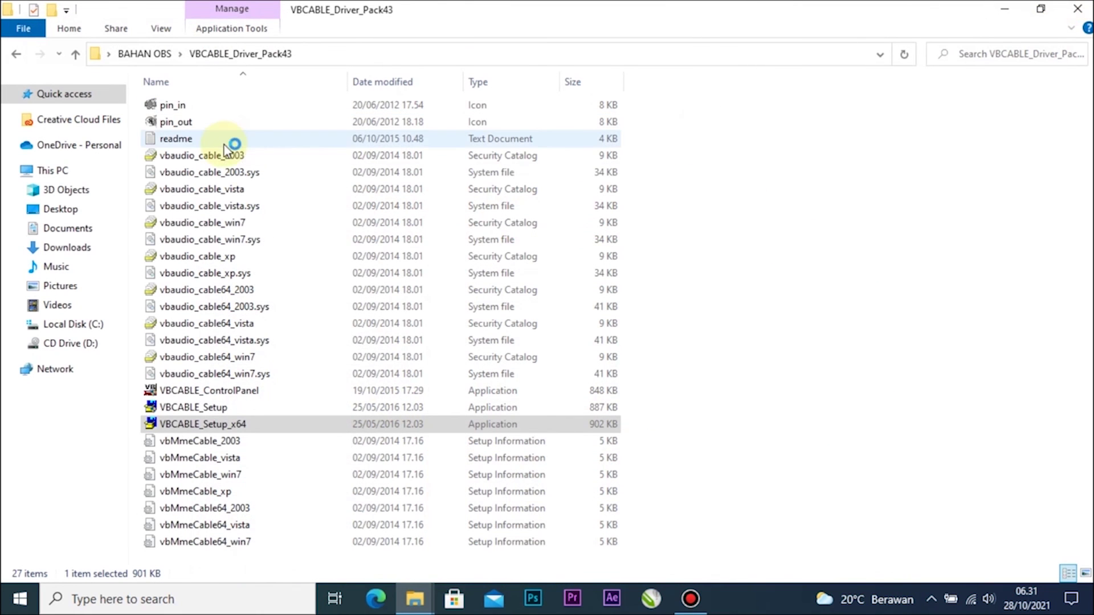
Check the CABLE Input playback device in Control Panel's Sound settings under Hardware and Sound, and close the dialog and Control Panel.
click(108, 53)
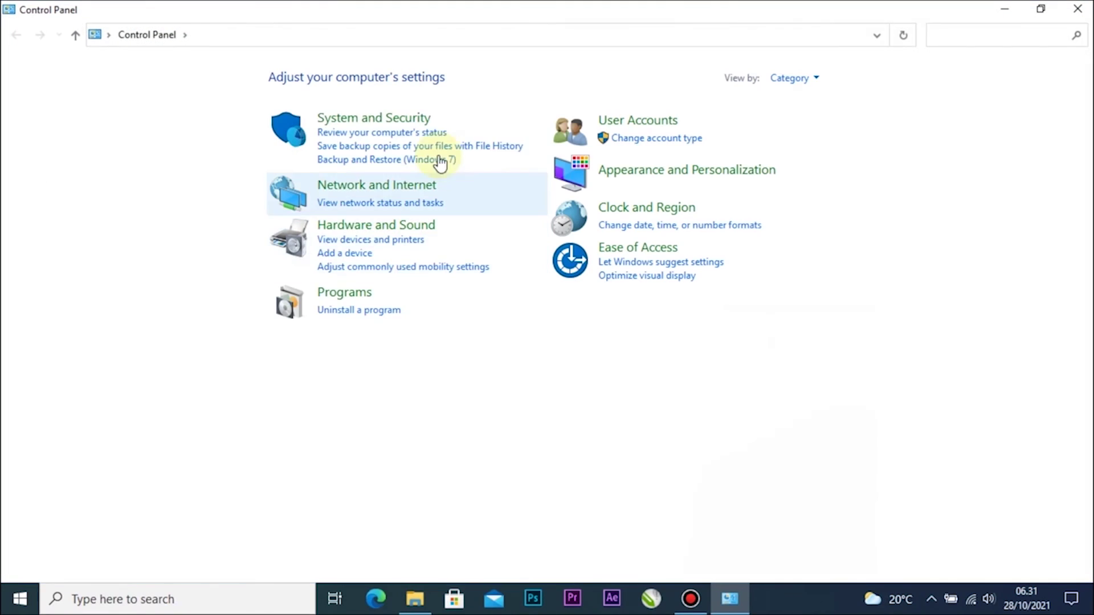
click(346, 226)
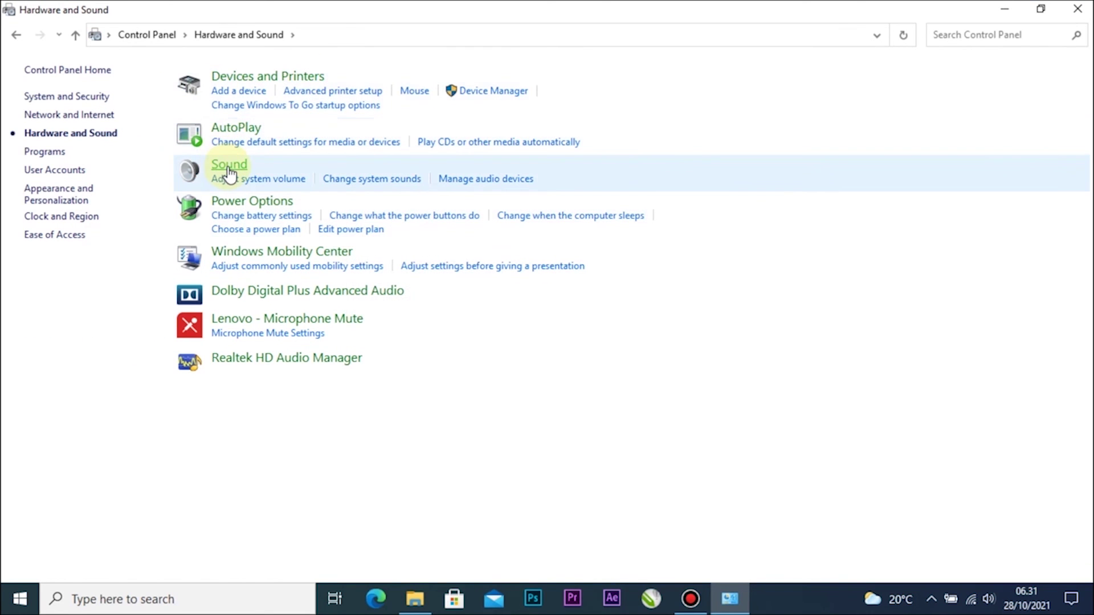
click(228, 166)
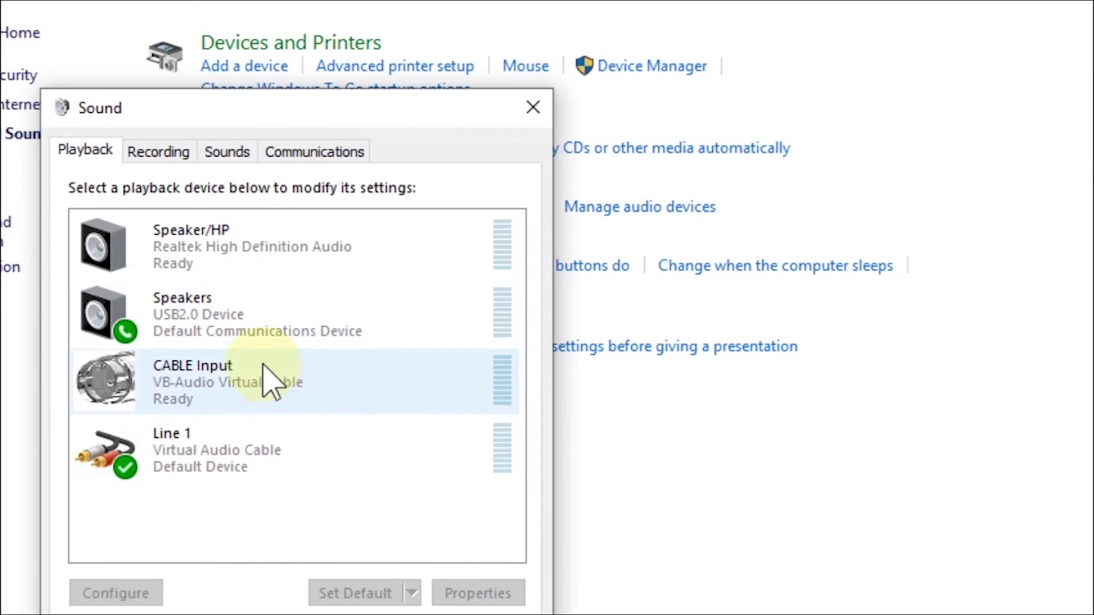
click(136, 388)
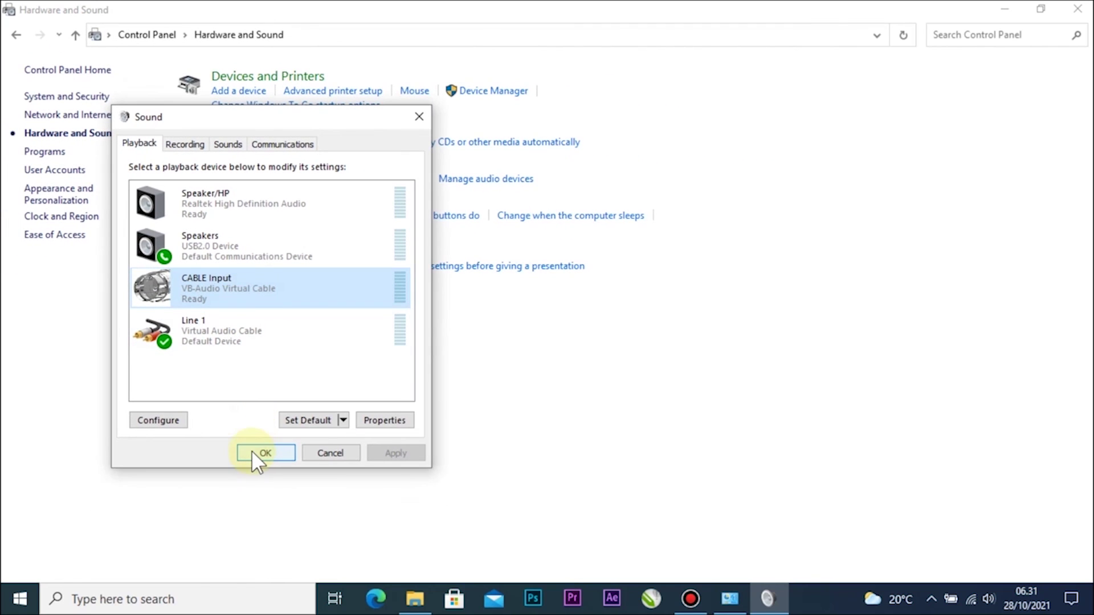
click(264, 453)
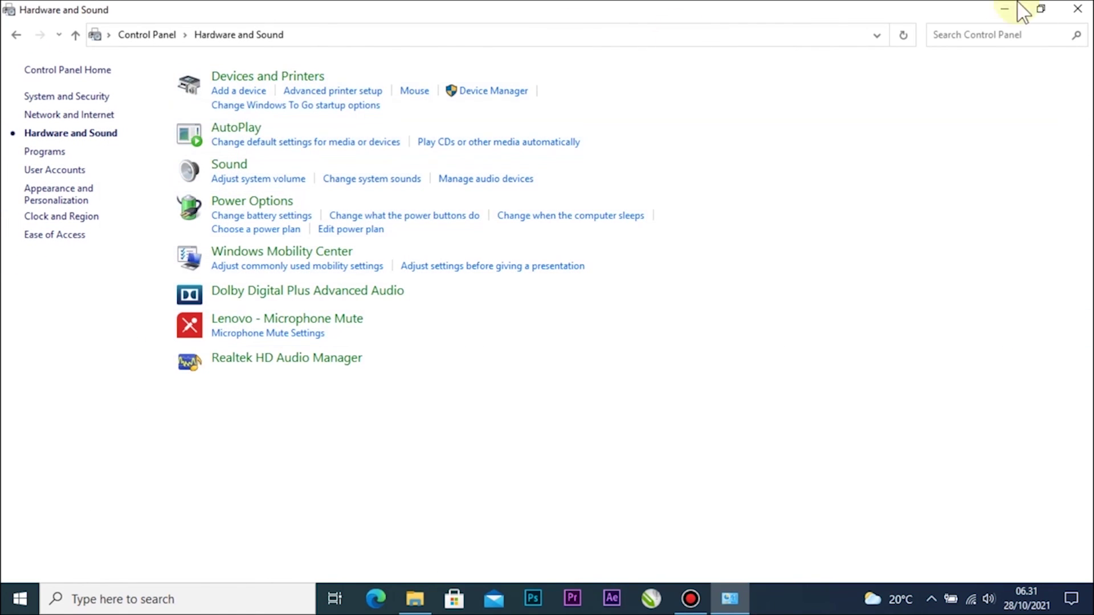
click(1077, 9)
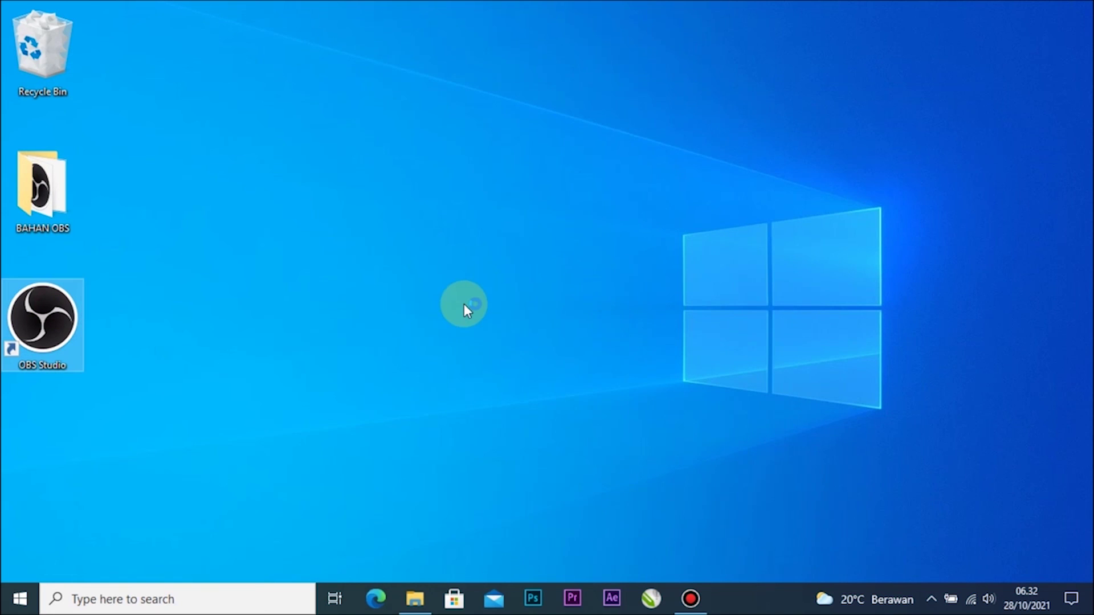